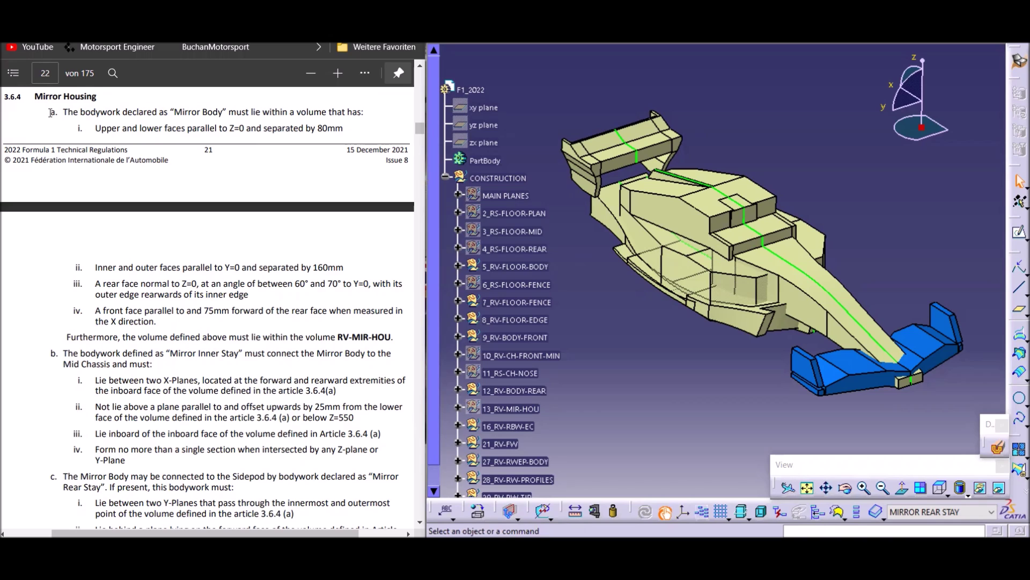
- Review article 3.6.4 on the mirror housing and show the 13_RV-MIR-HOU reference volume it names
{"action": "left_click_drag", "start_coordinate": [52, 113], "coordinate": [121, 112]}
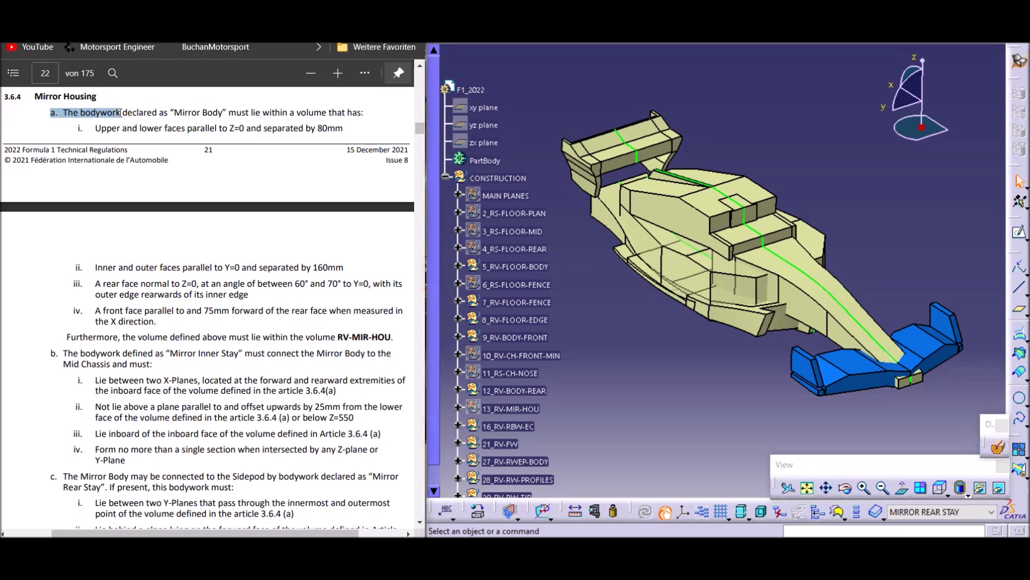
{"action": "left_click", "coordinate": [309, 137]}
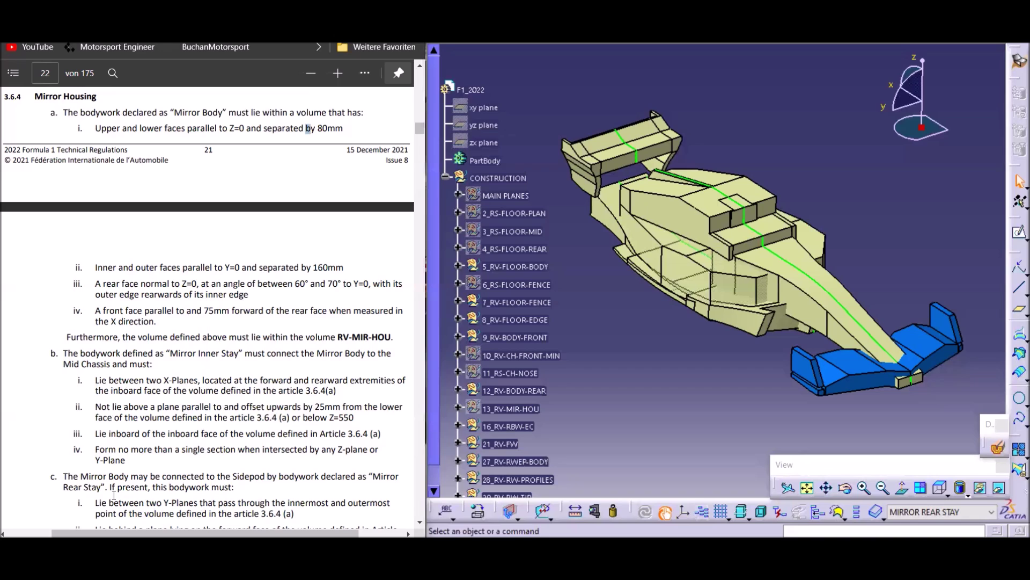
{"action": "middle_click_drag", "start_coordinate": [762, 359], "coordinate": [797, 352]}
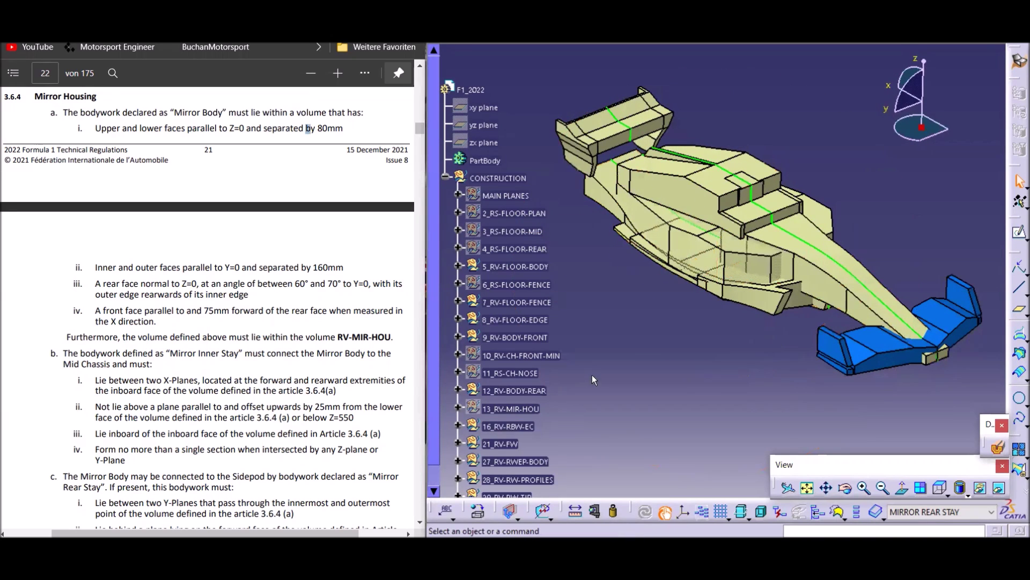
{"action": "scroll", "coordinate": [613, 347], "scroll_direction": "down", "scroll_amount": 3}
{"action": "scroll", "coordinate": [635, 353], "scroll_direction": "up", "scroll_amount": 2}
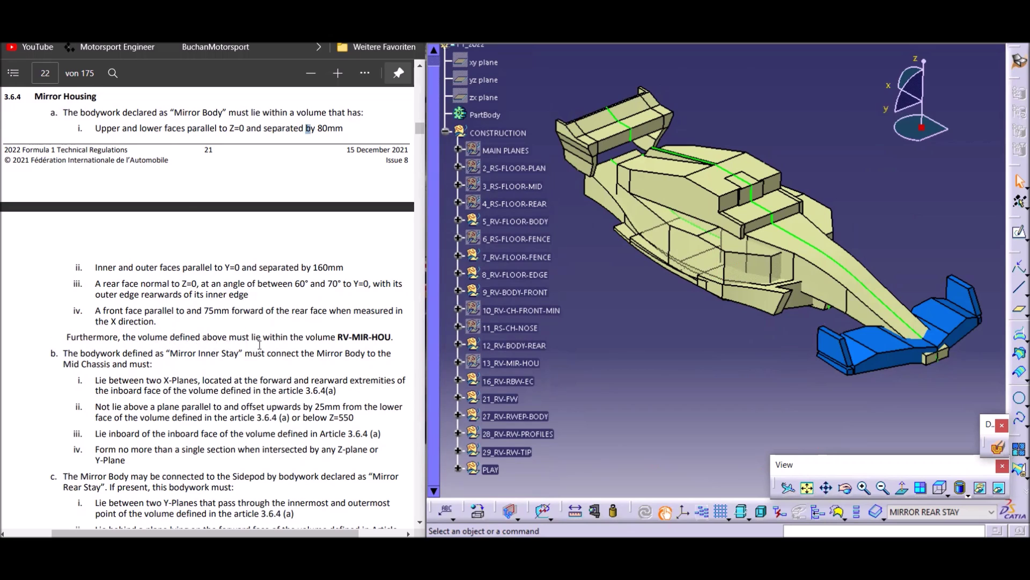
{"action": "left_click_drag", "start_coordinate": [339, 337], "coordinate": [394, 343]}
{"action": "left_click", "coordinate": [656, 391]}
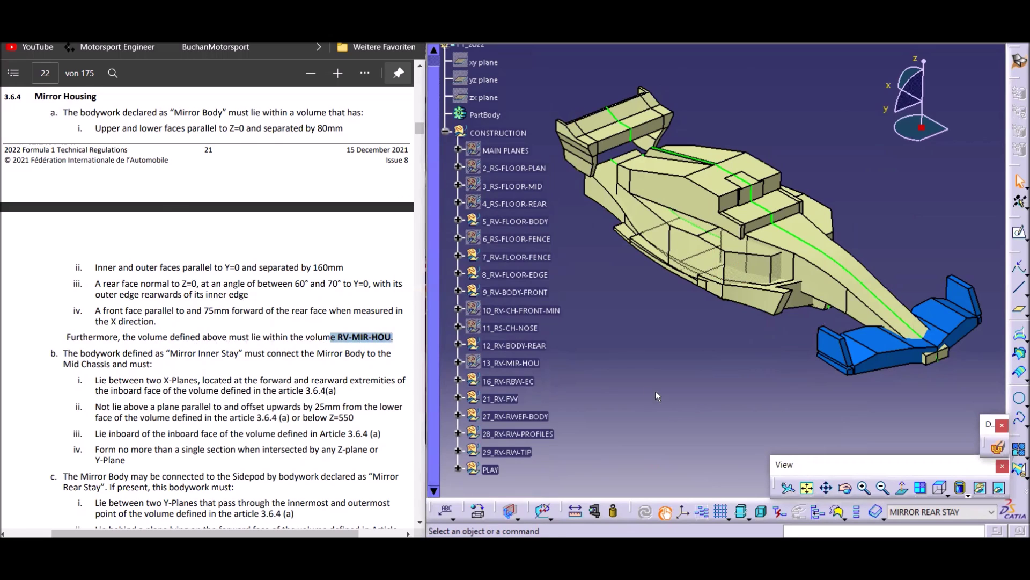
{"action": "right_click", "coordinate": [504, 365]}
{"action": "left_click", "coordinate": [560, 132]}
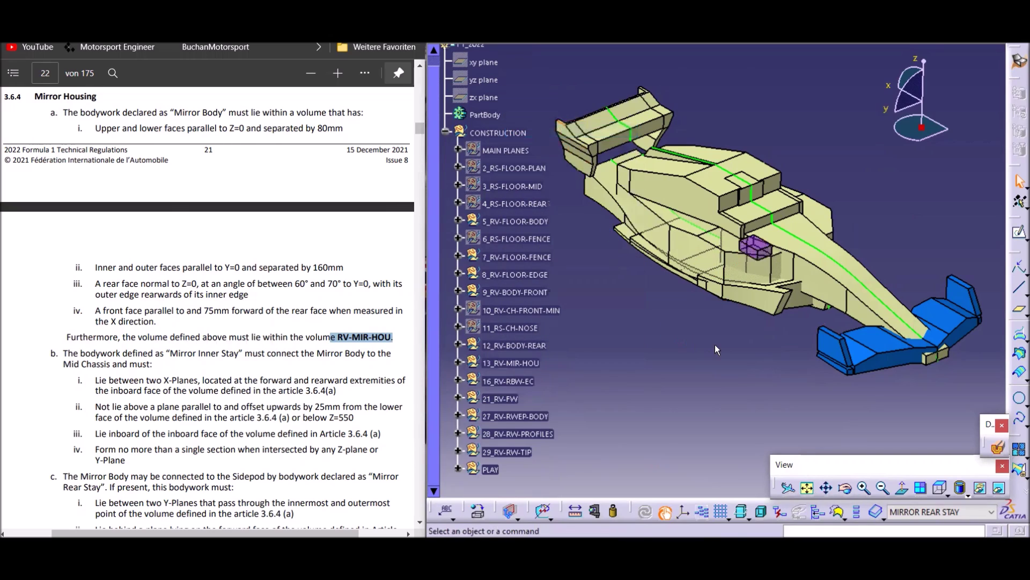
{"action": "middle_click_drag", "start_coordinate": [717, 348], "coordinate": [769, 451]}
{"action": "middle_click_drag", "start_coordinate": [692, 376], "coordinate": [659, 346]}
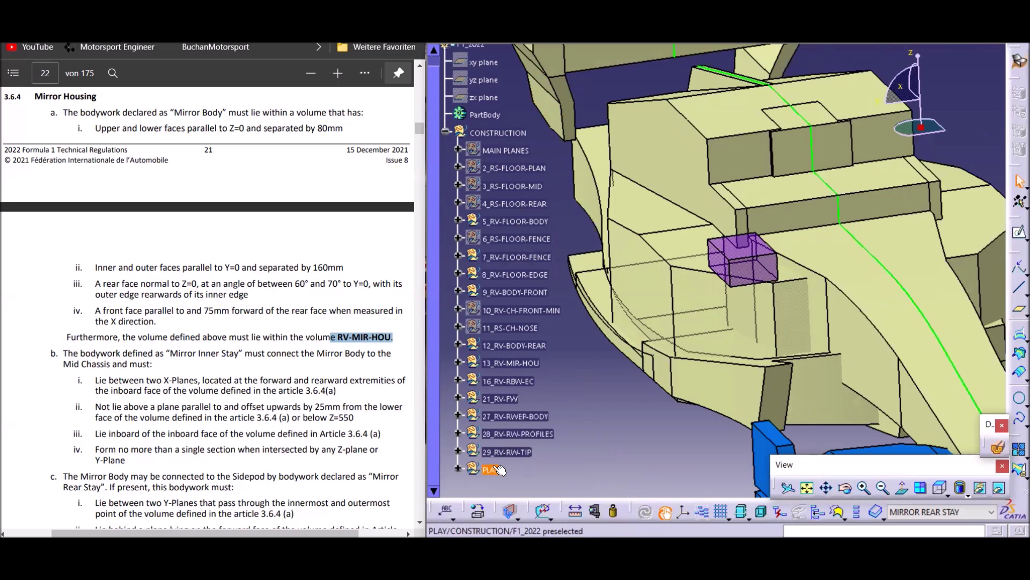
- Expand the PLAY set down to MIRROR HOUSING and show its PROFILE outline
{"action": "left_click", "coordinate": [459, 470]}
{"action": "scroll", "coordinate": [546, 368], "scroll_direction": "down", "scroll_amount": 3}
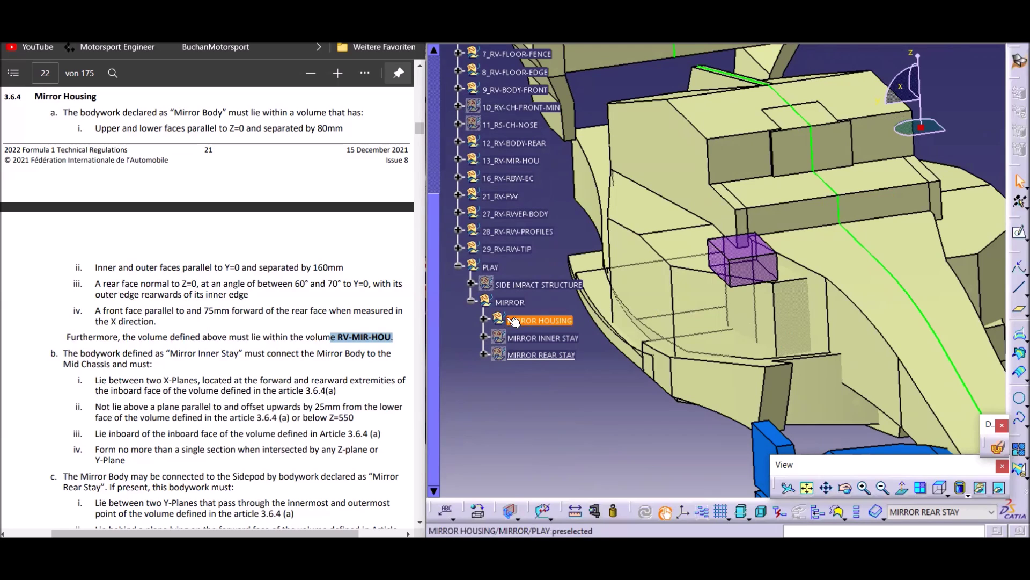
{"action": "left_click", "coordinate": [484, 320]}
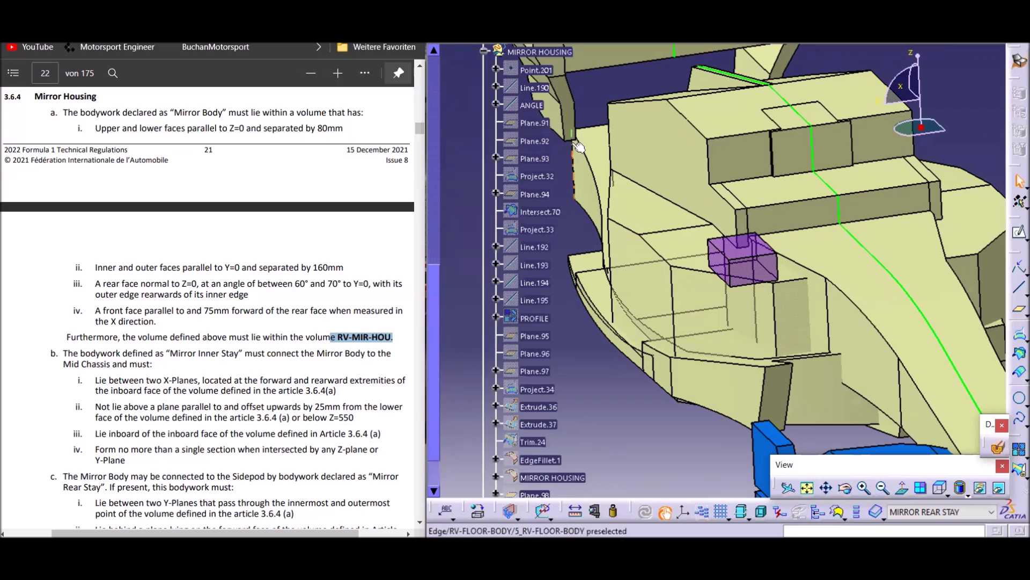
{"action": "scroll", "coordinate": [561, 170], "scroll_direction": "up", "scroll_amount": 2}
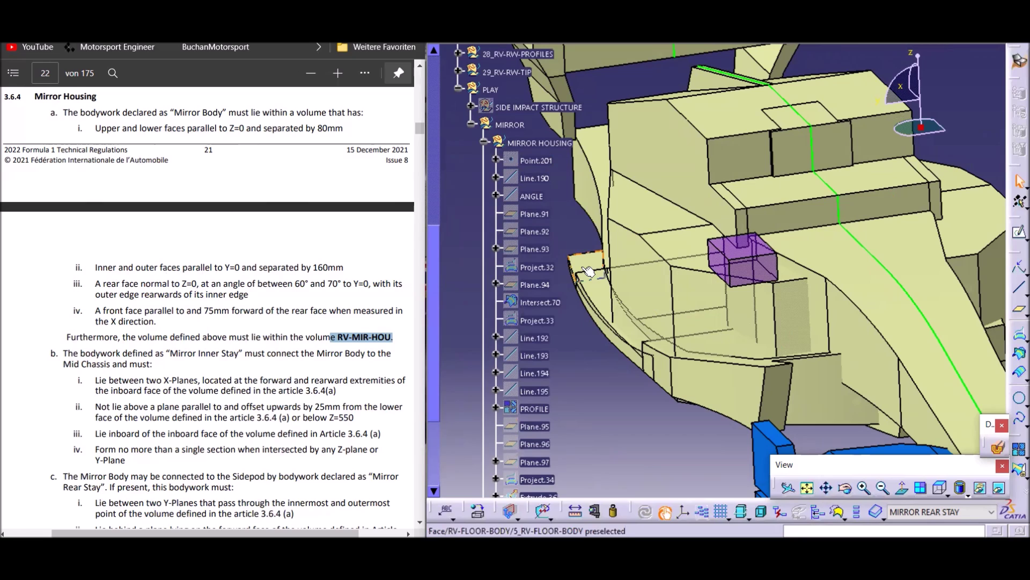
{"action": "right_click", "coordinate": [534, 408]}
{"action": "left_click", "coordinate": [579, 172]}
- Examine the mirror profile within the RV-MIR-HOU box and check the ANGLE line's definition without changing it
{"action": "middle_click_drag", "start_coordinate": [796, 340], "coordinate": [727, 349]}
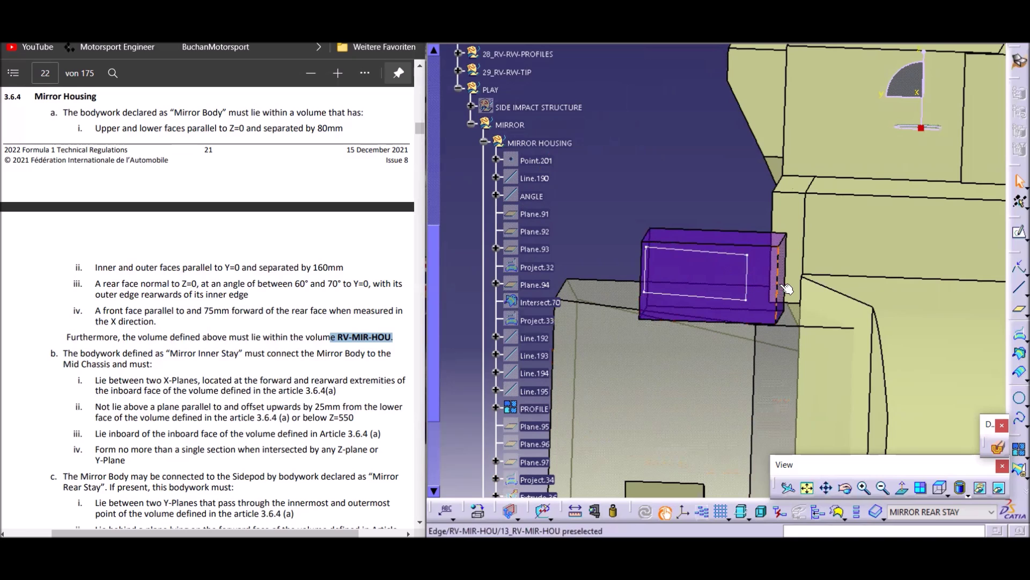
{"action": "middle_click_drag", "start_coordinate": [800, 301], "coordinate": [723, 321]}
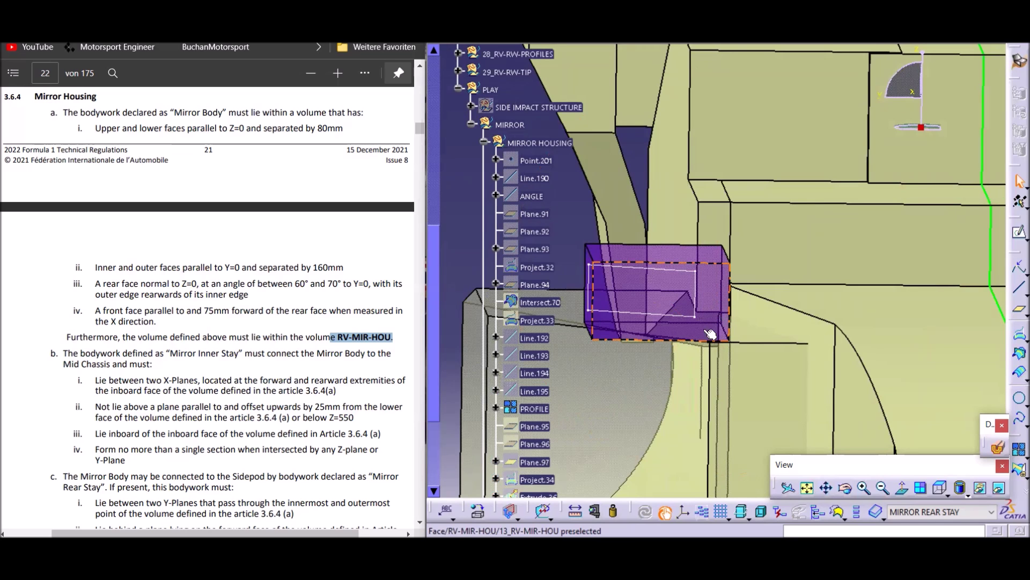
{"action": "mouse_move", "coordinate": [697, 343]}
{"action": "middle_mouse_down"}
{"action": "mouse_move", "coordinate": [741, 349]}
{"action": "mouse_move", "coordinate": [698, 347]}
{"action": "middle_mouse_up"}
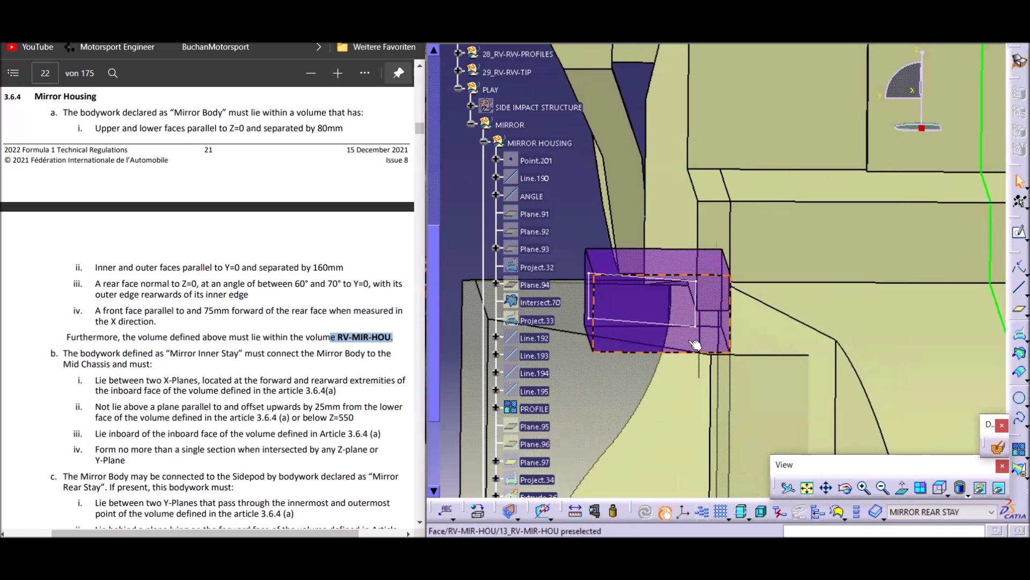
{"action": "middle_click_drag", "start_coordinate": [684, 342], "coordinate": [704, 333]}
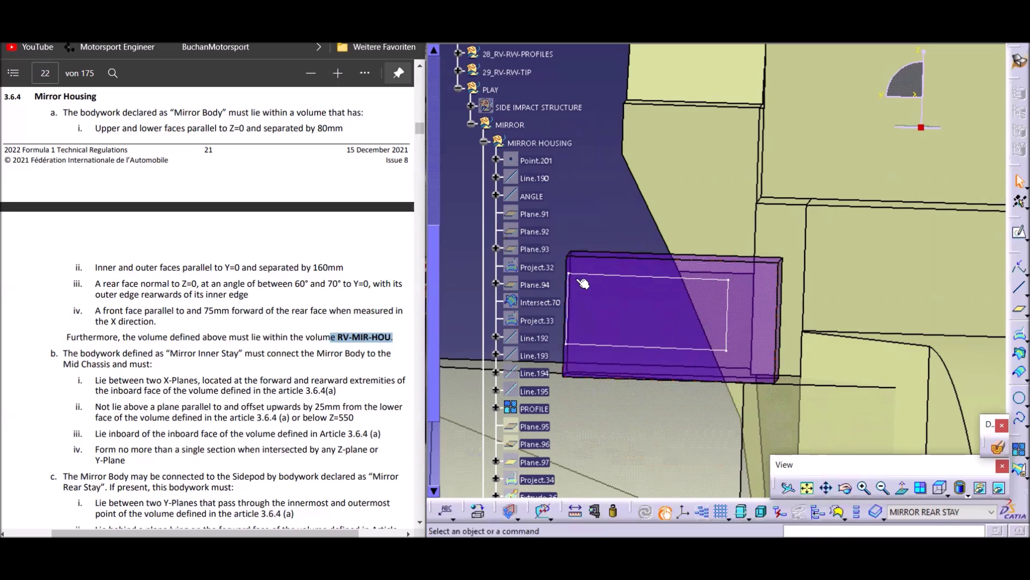
{"action": "middle_click_drag", "start_coordinate": [620, 347], "coordinate": [745, 364]}
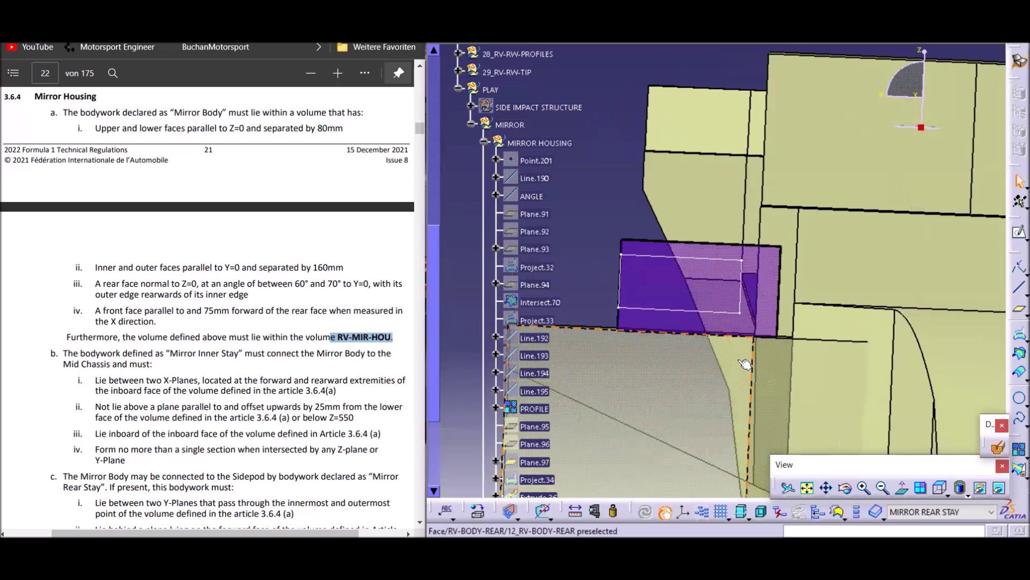
{"action": "middle_click_drag", "start_coordinate": [656, 306], "coordinate": [717, 280]}
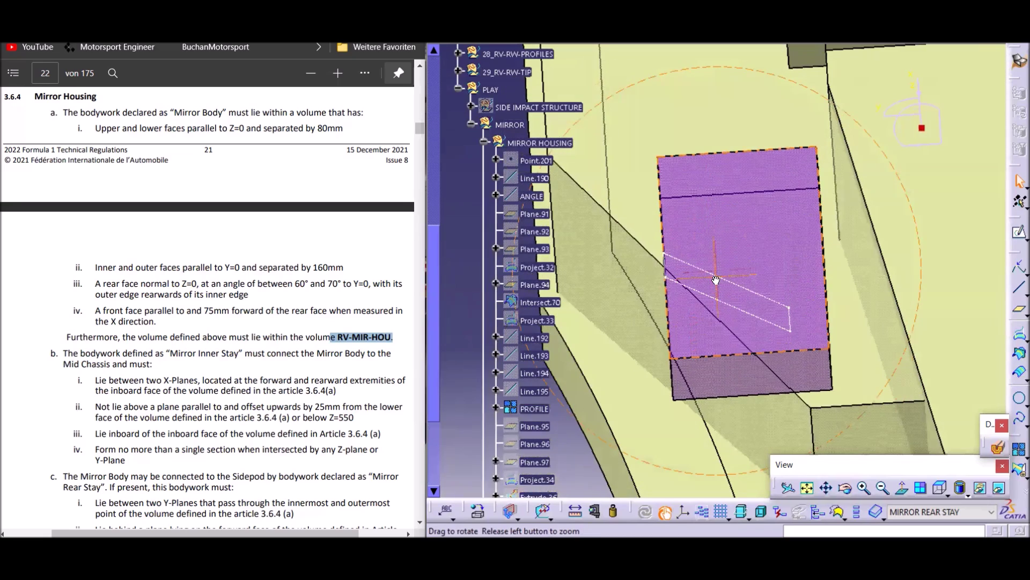
{"action": "double_click", "coordinate": [537, 199]}
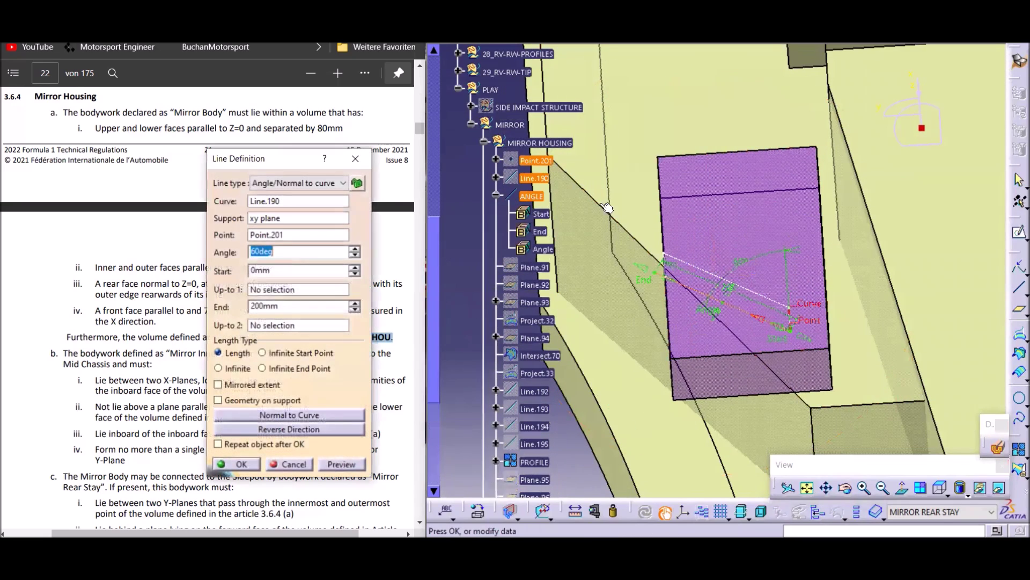
{"action": "middle_click_drag", "start_coordinate": [732, 302], "coordinate": [750, 346]}
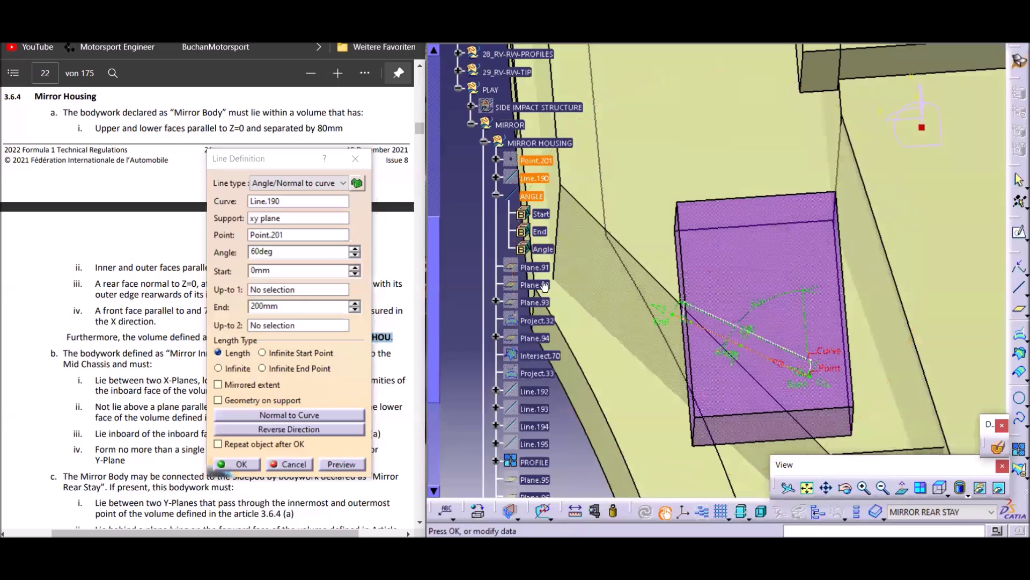
{"action": "left_click_drag", "start_coordinate": [274, 250], "coordinate": [248, 251]}
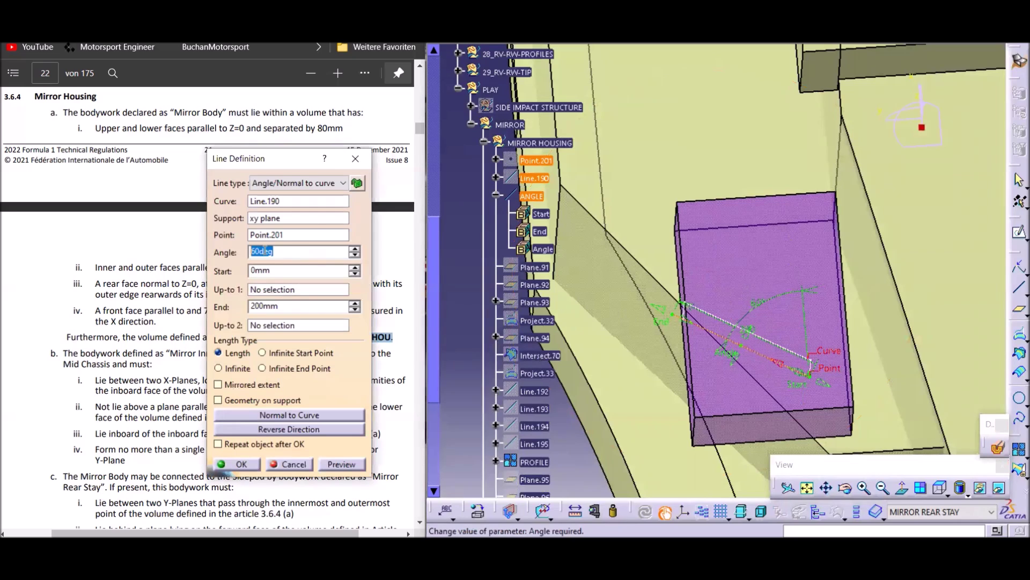
{"action": "left_click", "coordinate": [355, 159]}
{"action": "middle_click_drag", "start_coordinate": [772, 363], "coordinate": [714, 328]}
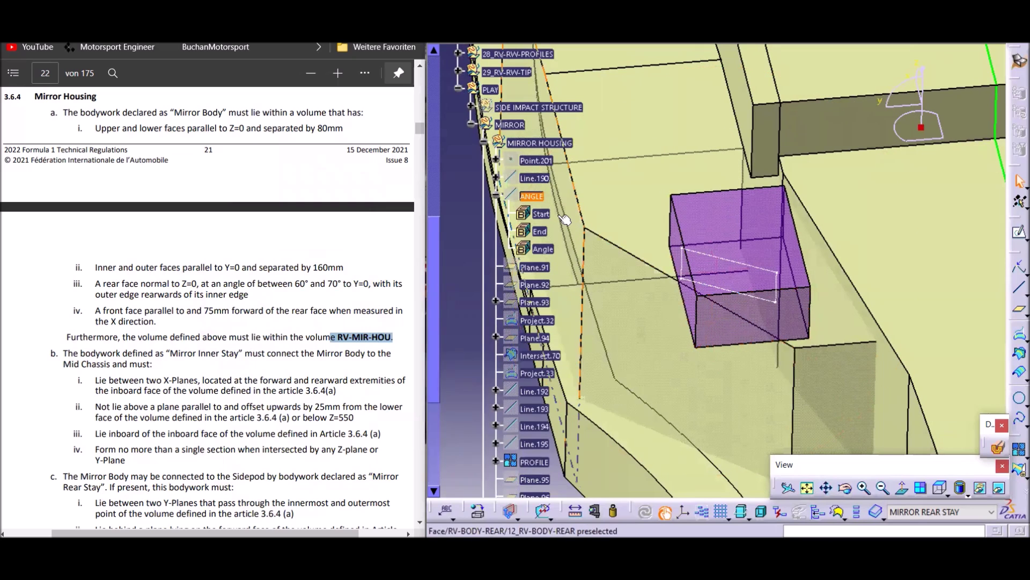
- Hide the 13_RV-MIR-HOU reference volume so only the mirror profile is displayed
{"action": "scroll", "coordinate": [531, 186], "scroll_direction": "up", "scroll_amount": 6}
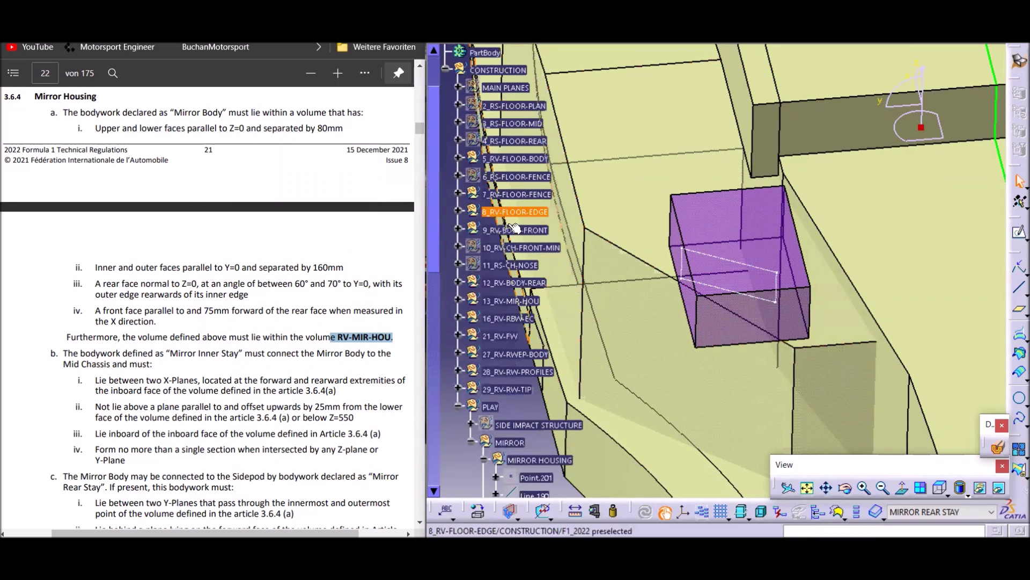
{"action": "right_click", "coordinate": [509, 301]}
{"action": "left_click", "coordinate": [547, 67]}
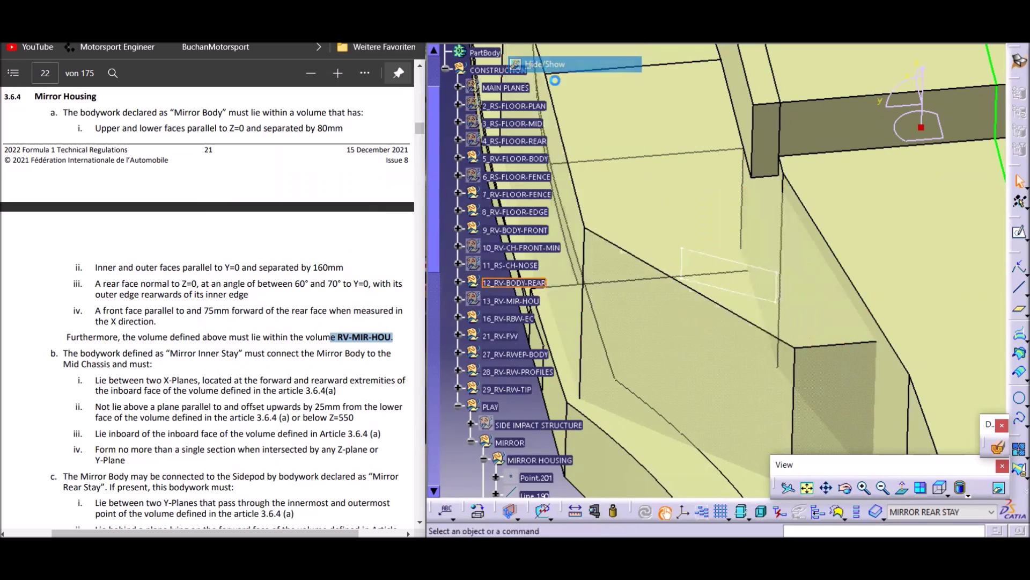
- Show the Trim.24 surface body in the MIRROR HOUSING set
{"action": "middle_click_drag", "start_coordinate": [707, 314], "coordinate": [728, 312]}
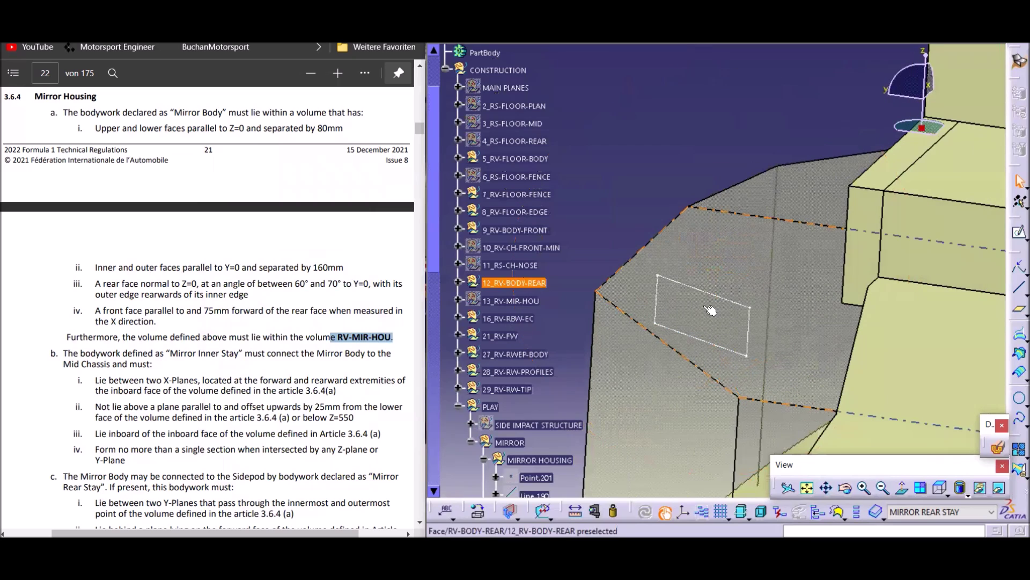
{"action": "scroll", "coordinate": [562, 370], "scroll_direction": "down", "scroll_amount": 5}
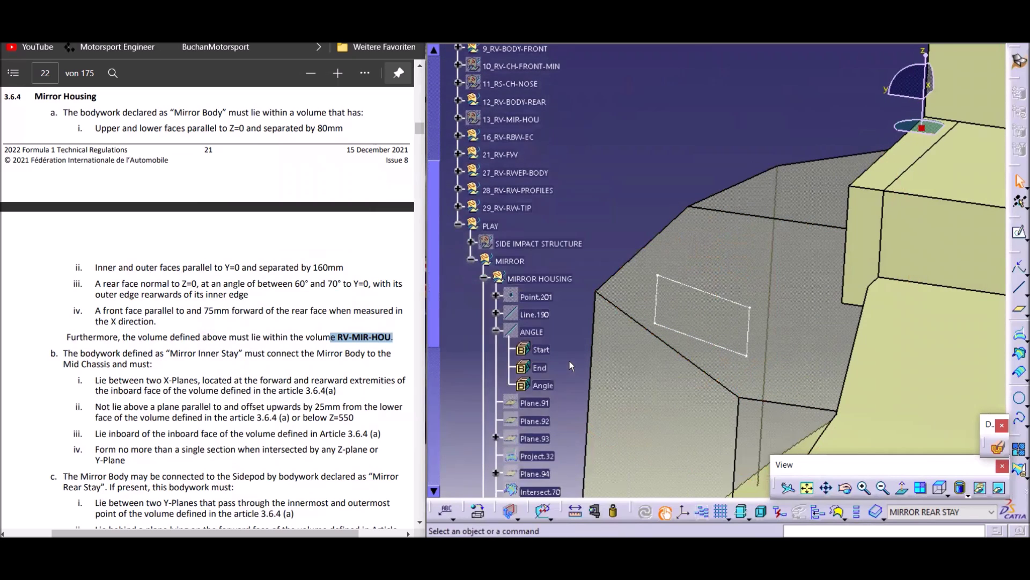
{"action": "scroll", "coordinate": [644, 342], "scroll_direction": "down", "scroll_amount": 2}
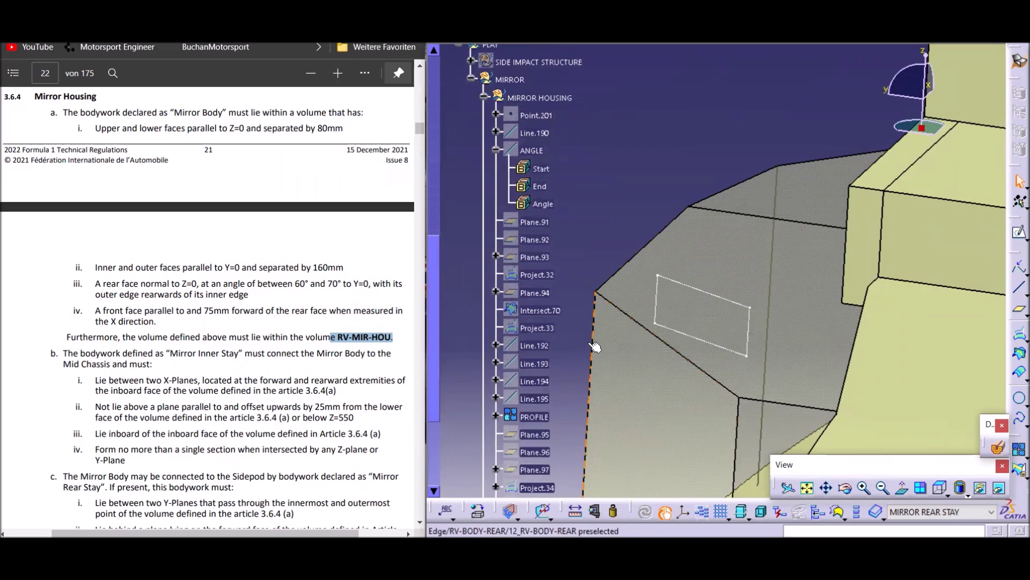
{"action": "scroll", "coordinate": [584, 343], "scroll_direction": "down", "scroll_amount": 2}
{"action": "scroll", "coordinate": [588, 322], "scroll_direction": "down", "scroll_amount": 1}
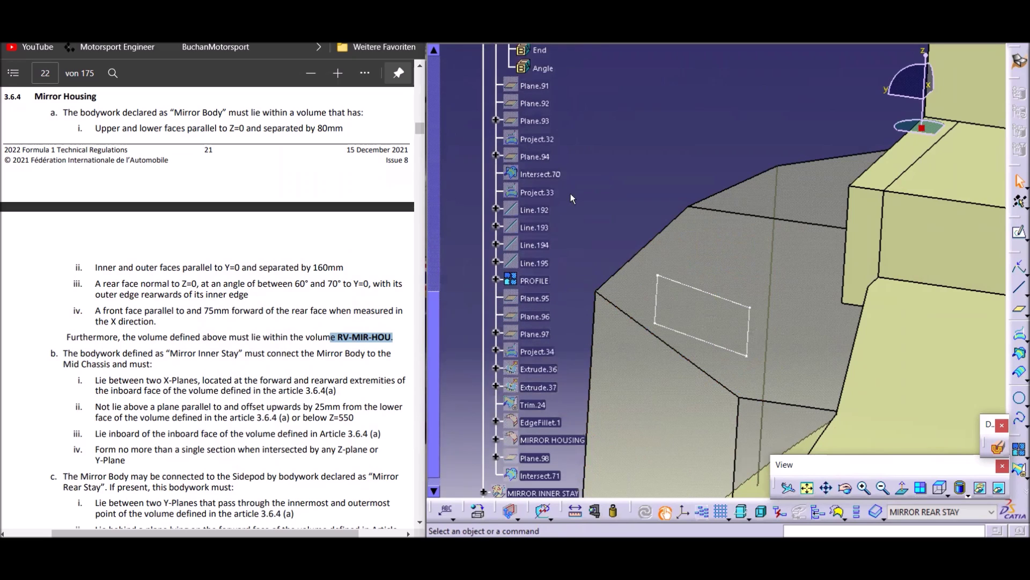
{"action": "right_click", "coordinate": [529, 404]}
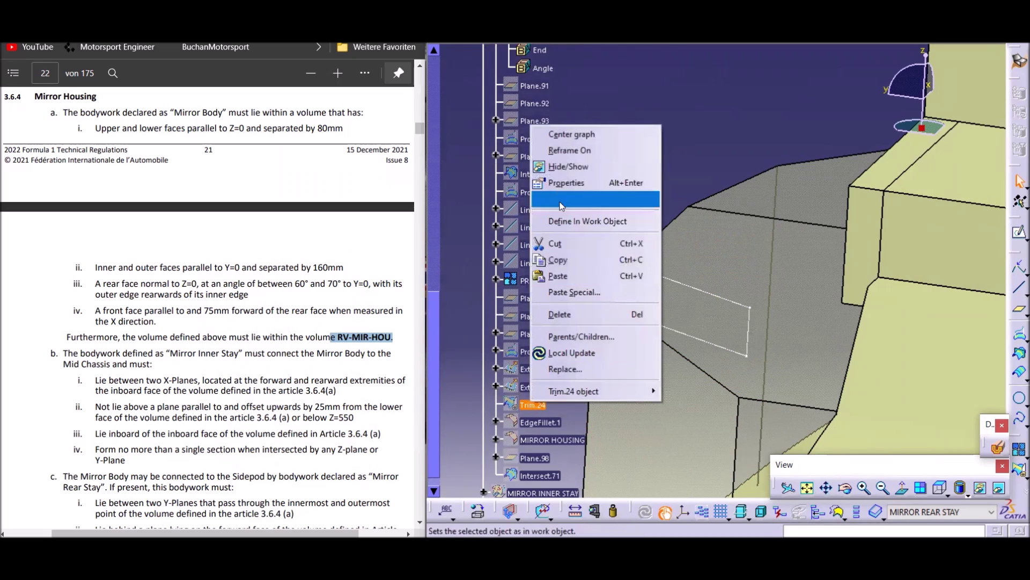
{"action": "left_click", "coordinate": [551, 167]}
- Measure the length of the Trim.24 volume's upper outboard edge and compare its direction with the car's X axis
{"action": "middle_click_drag", "start_coordinate": [712, 386], "coordinate": [771, 341]}
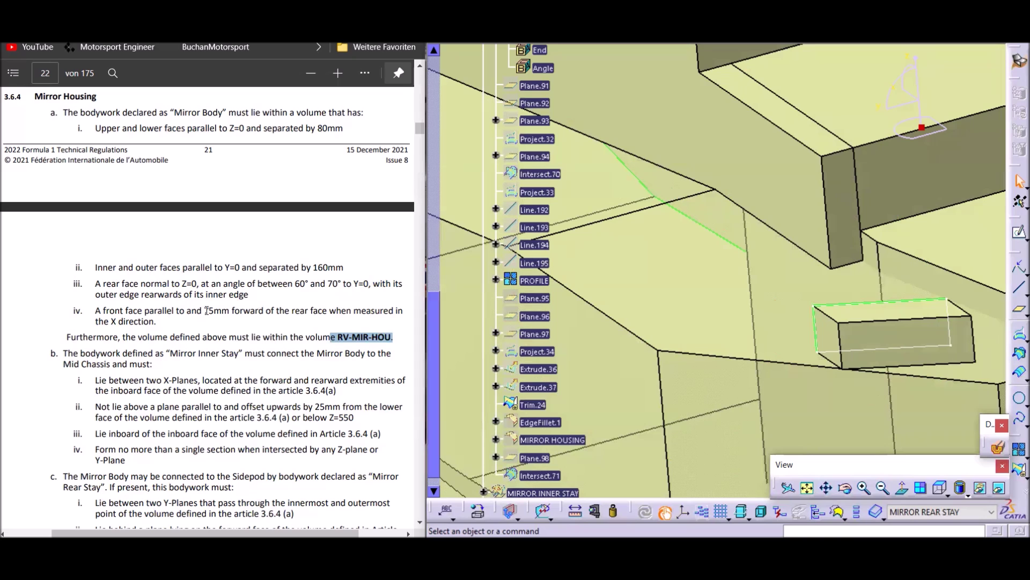
{"action": "middle_click_drag", "start_coordinate": [877, 376], "coordinate": [694, 282]}
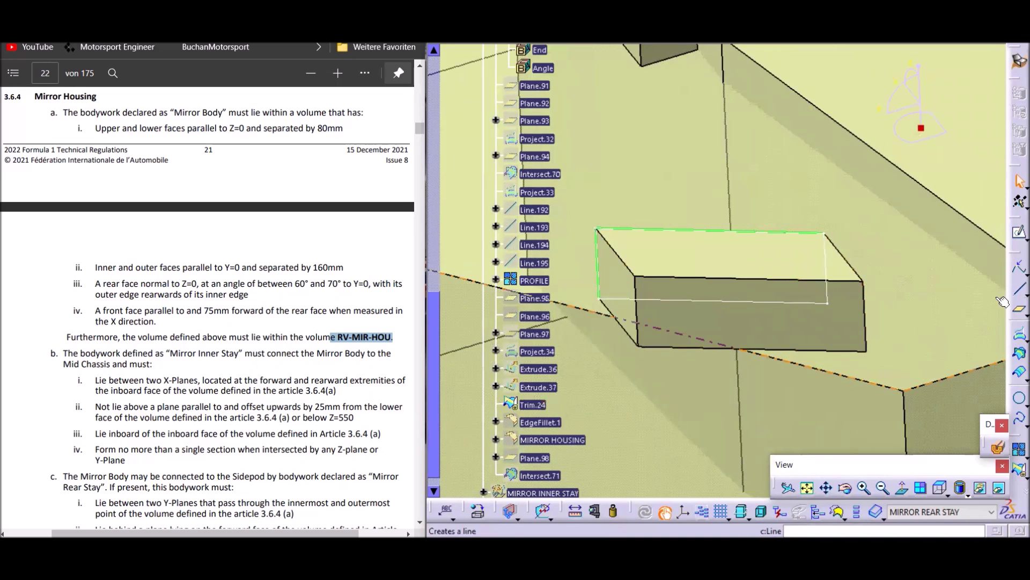
{"action": "left_click", "coordinate": [596, 513]}
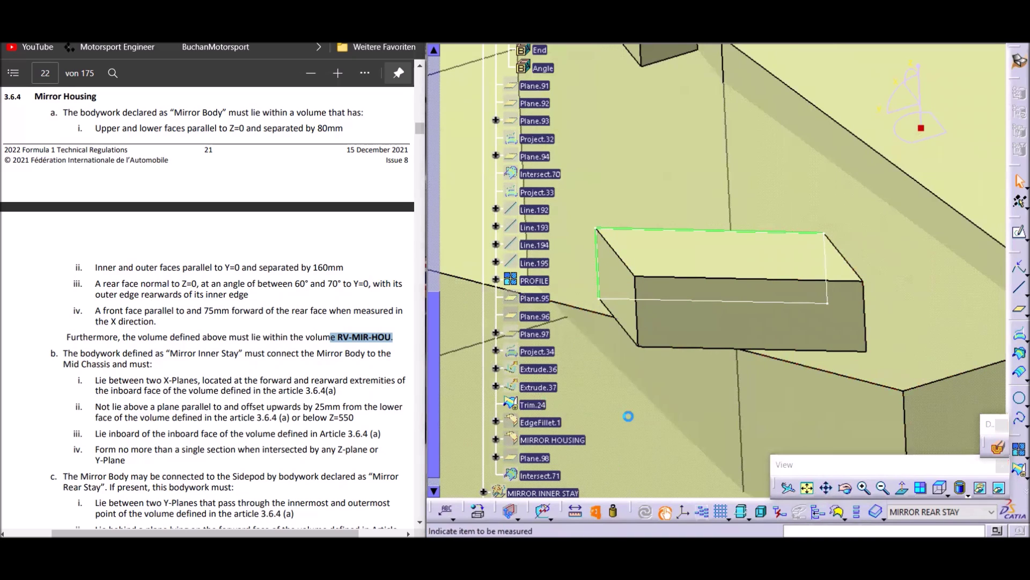
{"action": "left_click", "coordinate": [616, 252]}
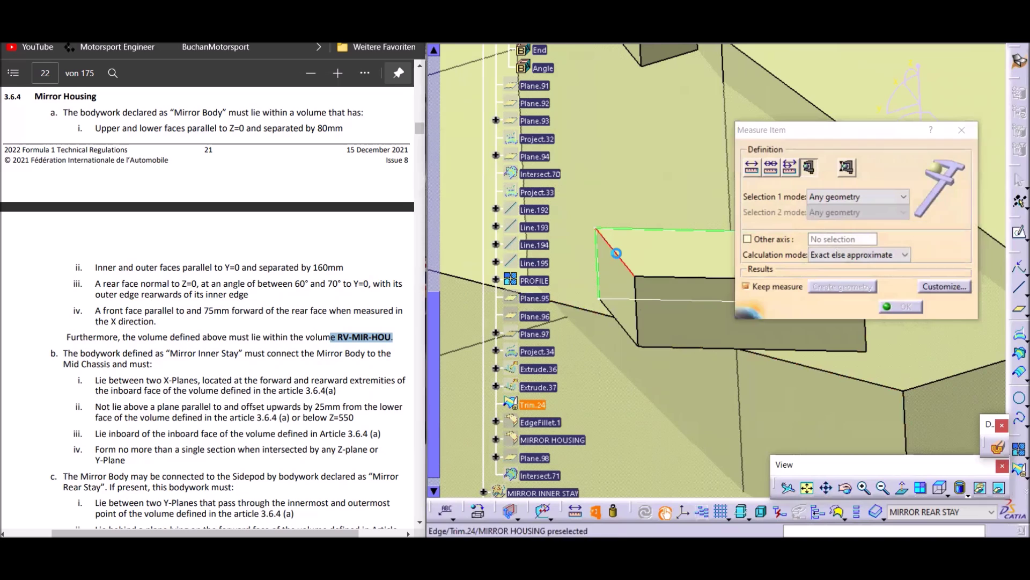
{"action": "middle_click_drag", "start_coordinate": [680, 308], "coordinate": [690, 376]}
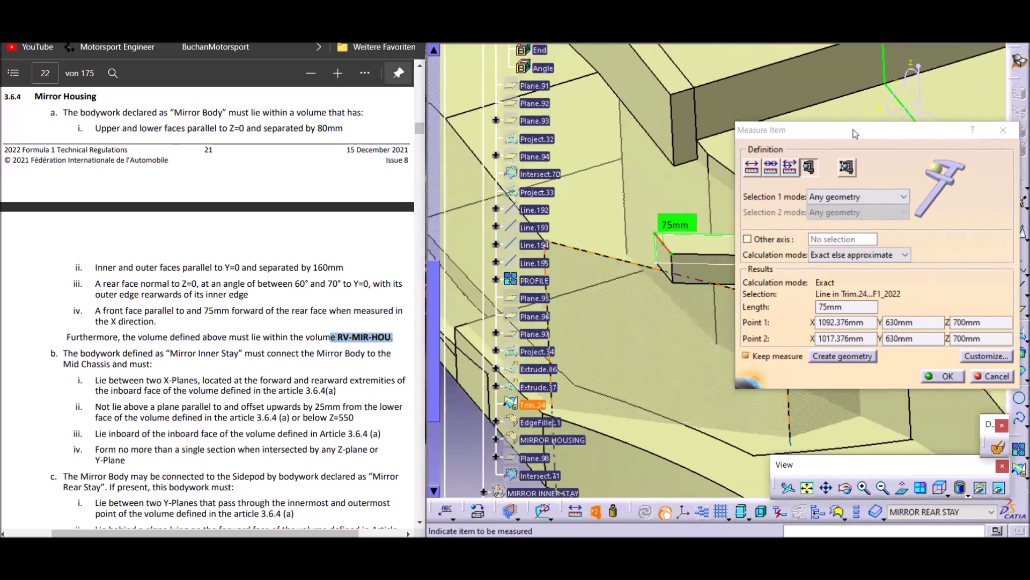
{"action": "left_click_drag", "start_coordinate": [856, 130], "coordinate": [869, 233]}
{"action": "middle_click_drag", "start_coordinate": [783, 186], "coordinate": [867, 184]}
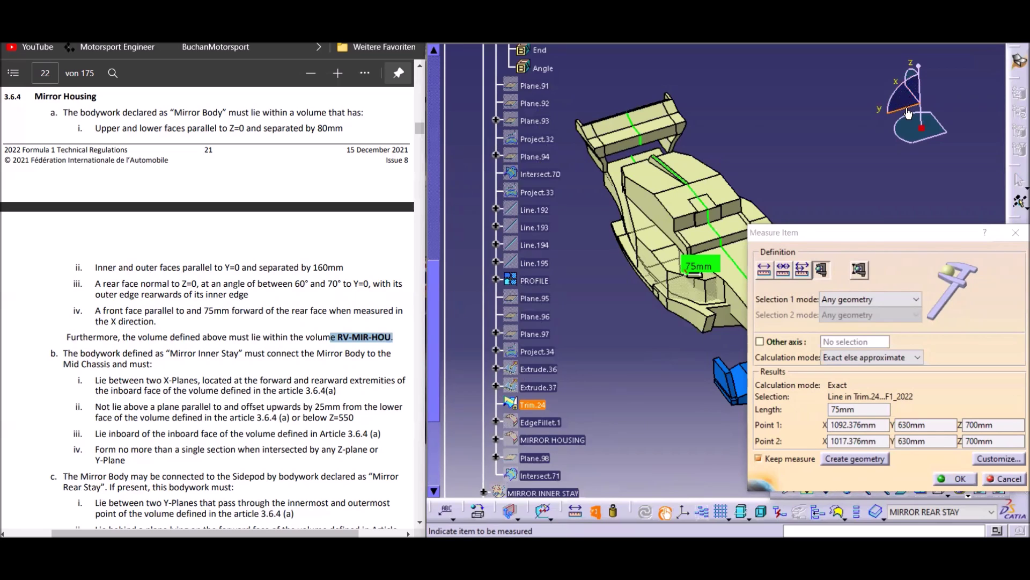
{"action": "middle_click_drag", "start_coordinate": [739, 300], "coordinate": [669, 178]}
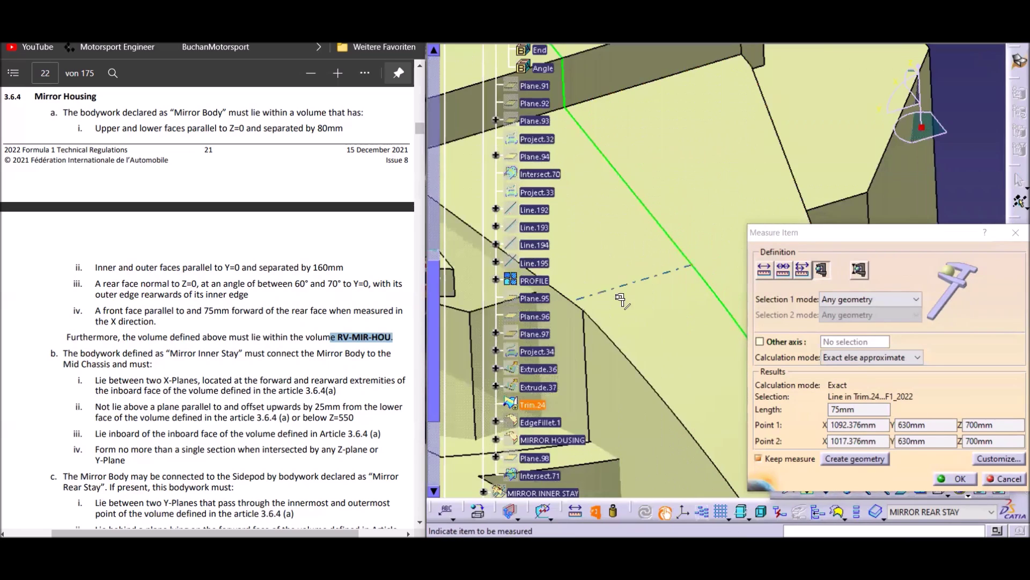
{"action": "middle_click_drag", "start_coordinate": [617, 295], "coordinate": [836, 300]}
{"action": "middle_click_drag", "start_coordinate": [650, 324], "coordinate": [644, 279]}
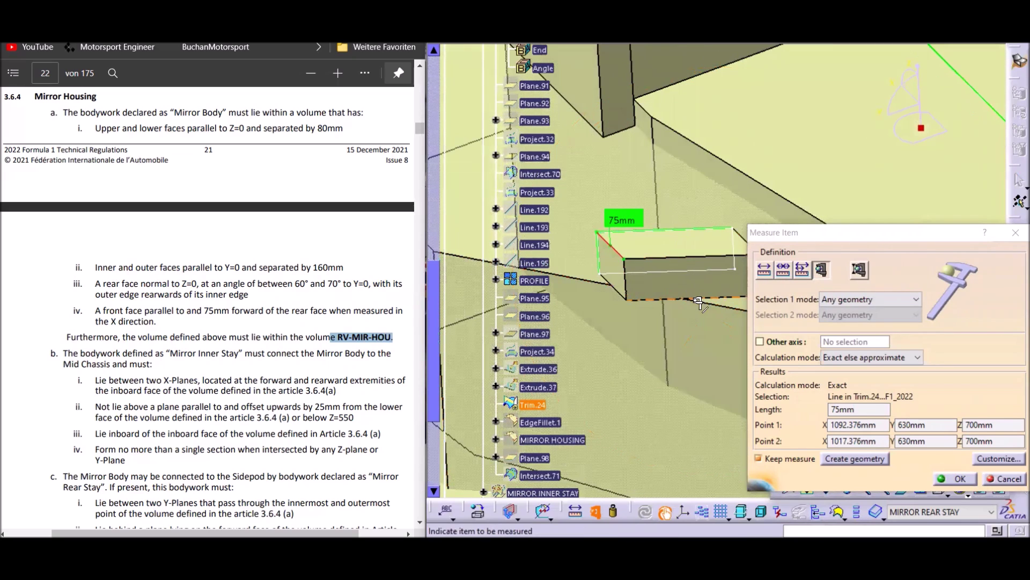
- Measure the length of the Trim.24 volume's vertical edge at its forward outboard corner
{"action": "left_click", "coordinate": [1001, 482]}
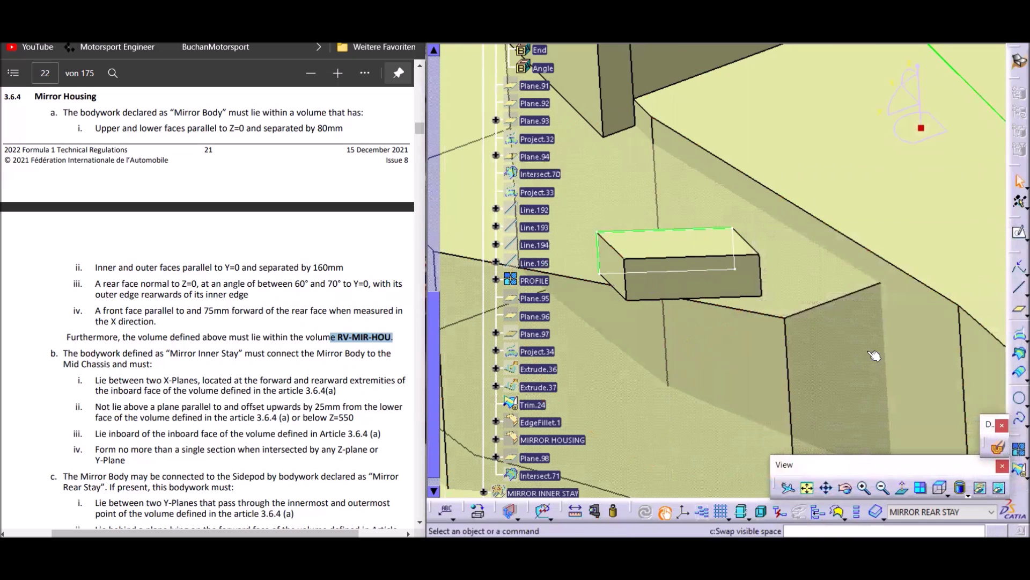
{"action": "left_click", "coordinate": [596, 513]}
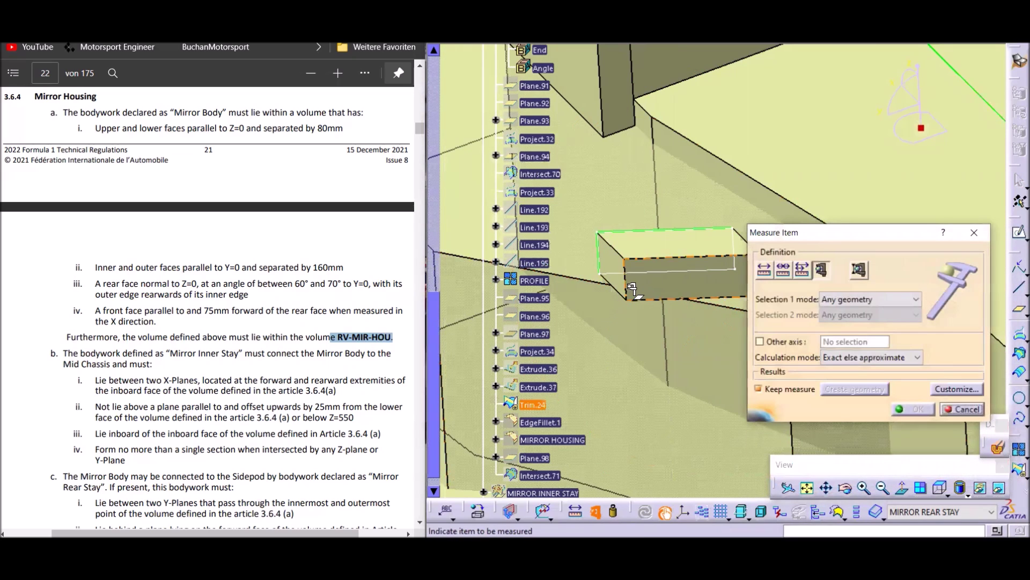
{"action": "left_click", "coordinate": [625, 283]}
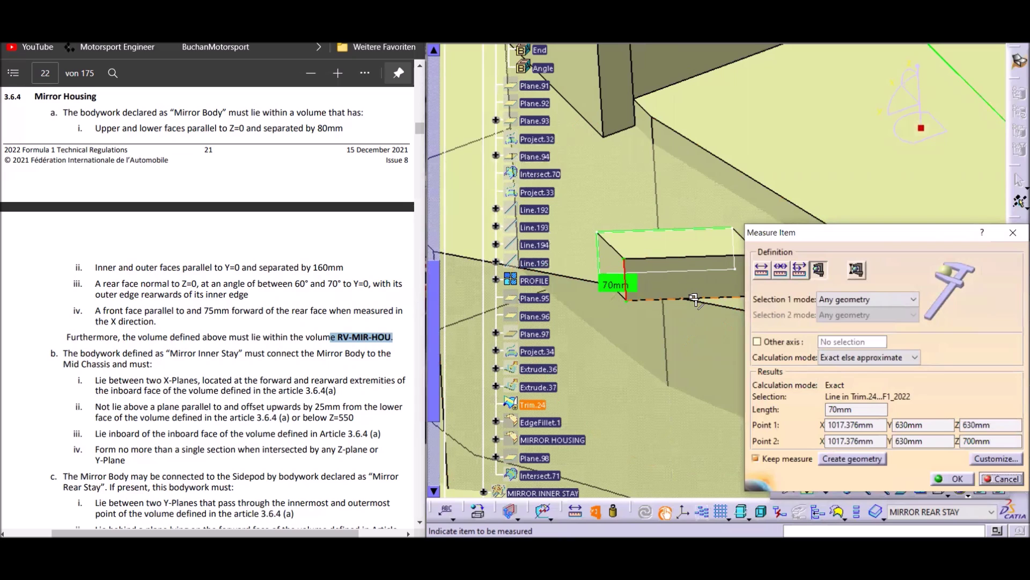
{"action": "left_click", "coordinate": [1001, 478]}
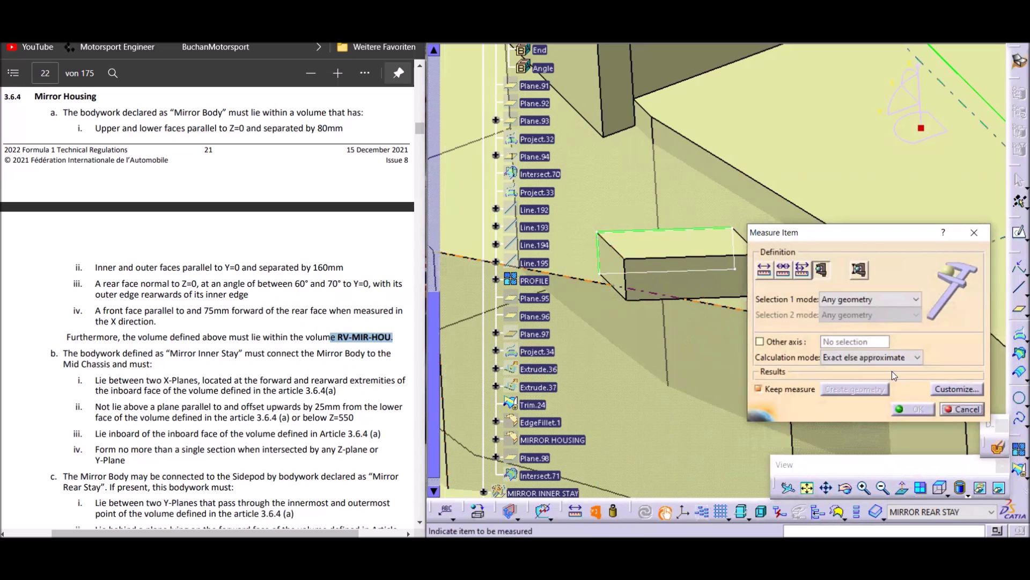
{"action": "left_click", "coordinate": [975, 408]}
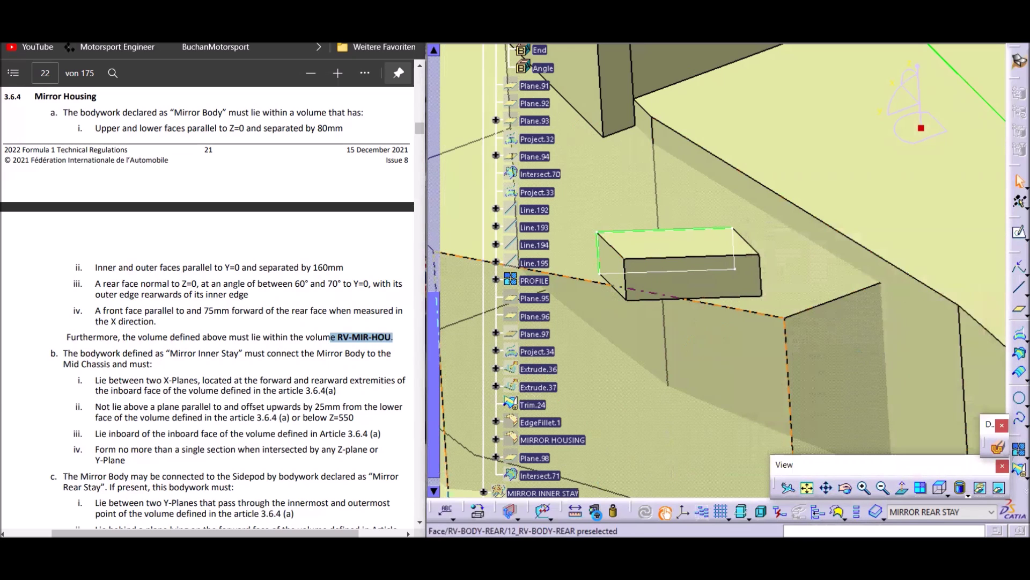
- Measure between picked points on the outer and inner faces of the Trim.24 volume to read their Y separation
{"action": "left_click", "coordinate": [610, 254]}
{"action": "middle_click_drag", "start_coordinate": [656, 333], "coordinate": [595, 327]}
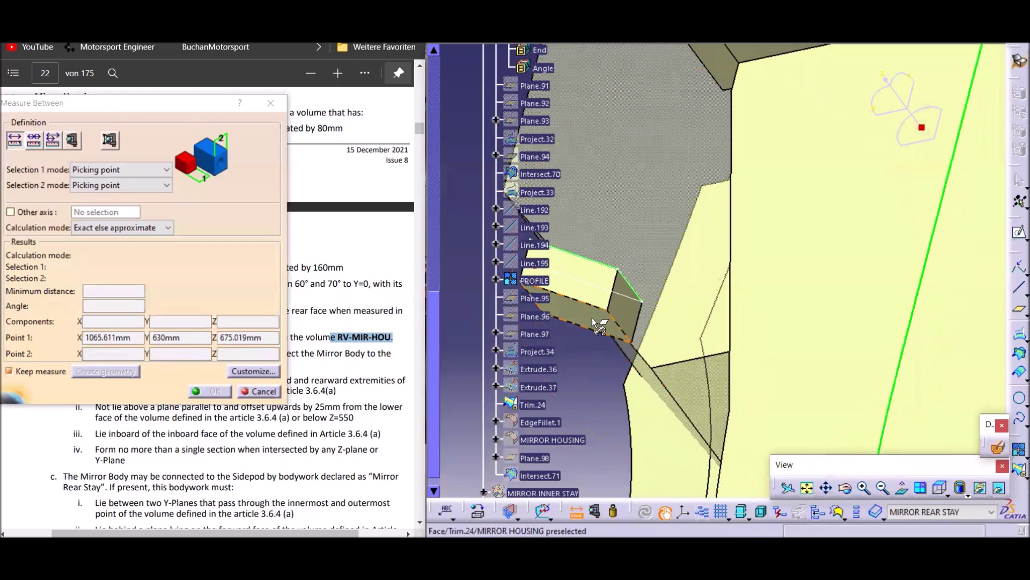
{"action": "left_click", "coordinate": [627, 301]}
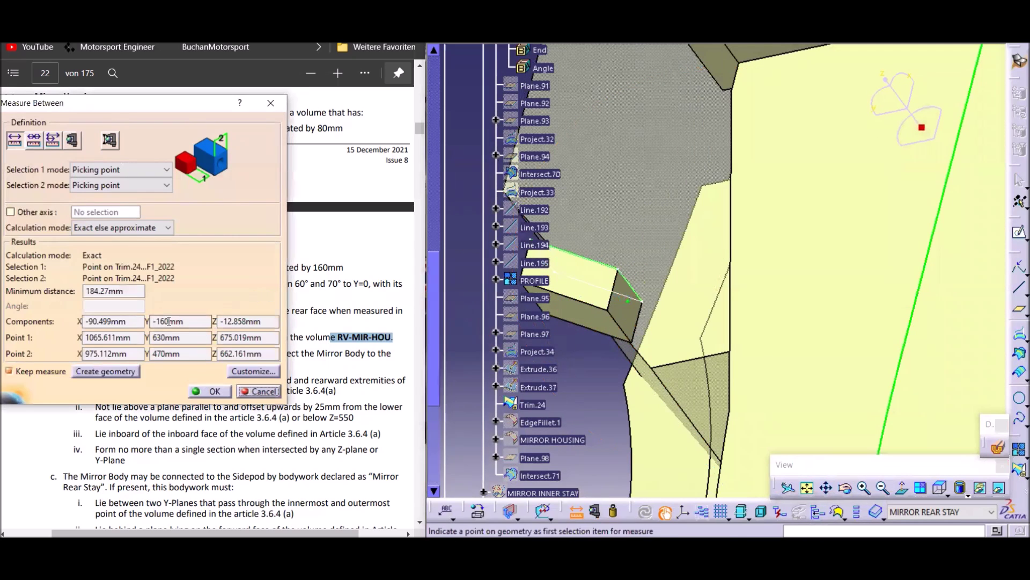
{"action": "left_click", "coordinate": [249, 393]}
{"action": "middle_click_drag", "start_coordinate": [671, 349], "coordinate": [737, 331]}
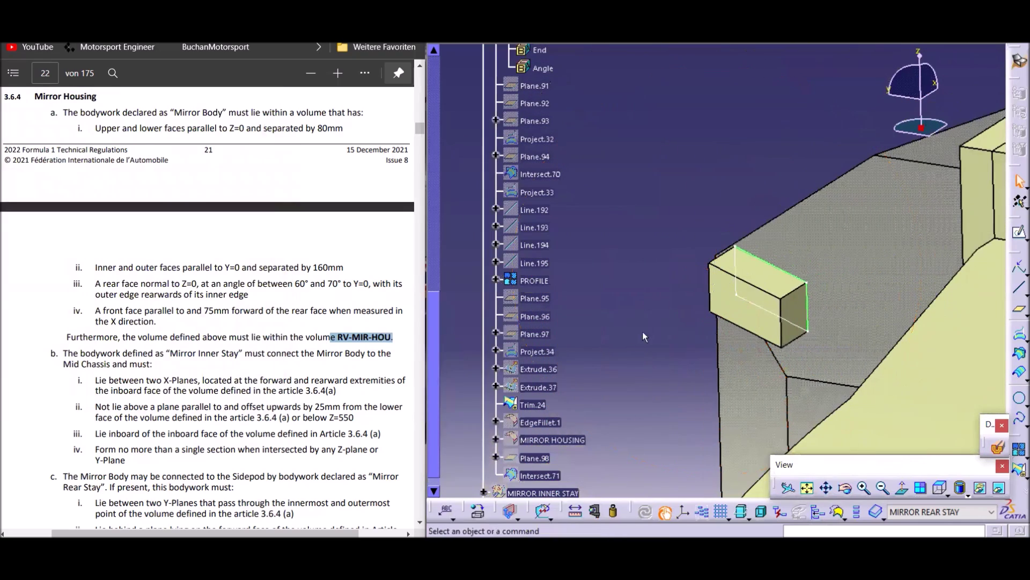
- Display the filleted MIRROR HOUSING surface in place of the Trim.24 volume and the PROFILE outline
{"action": "right_click", "coordinate": [540, 408]}
{"action": "left_click", "coordinate": [569, 173]}
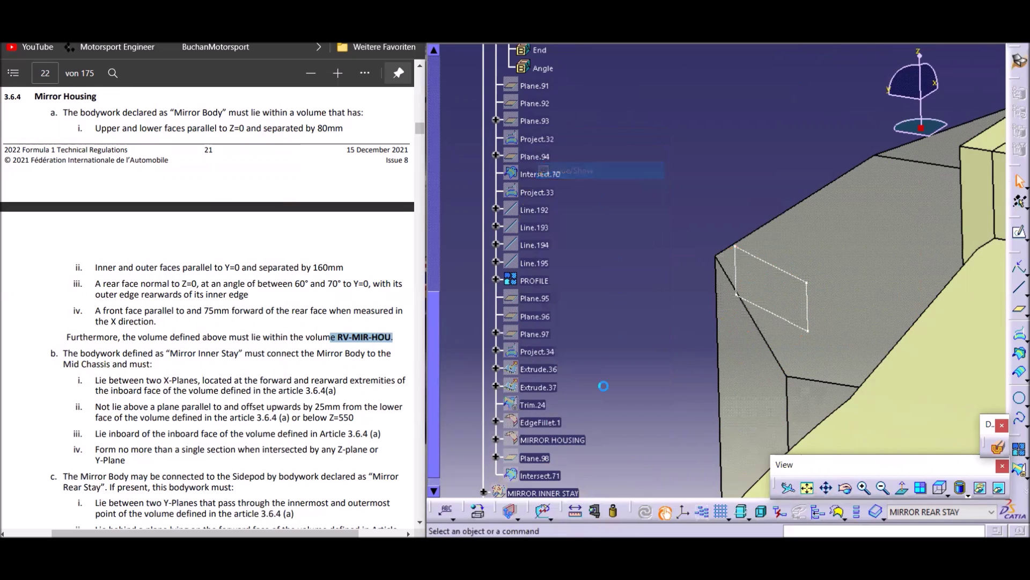
{"action": "right_click", "coordinate": [554, 441]}
{"action": "left_click", "coordinate": [577, 204]}
{"action": "middle_click_drag", "start_coordinate": [682, 333], "coordinate": [671, 290]}
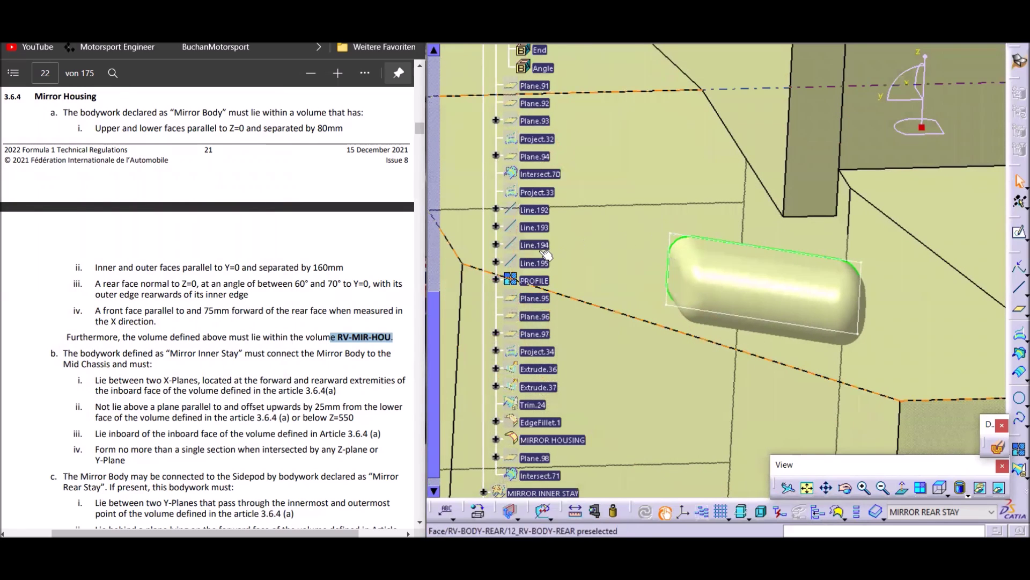
{"action": "right_click", "coordinate": [534, 280]}
{"action": "left_click", "coordinate": [570, 51]}
- Show the 13_RV-MIR-HOU reference volume and examine how the filleted mirror housing sits inside it
{"action": "middle_click_drag", "start_coordinate": [733, 307], "coordinate": [685, 345]}
{"action": "scroll", "coordinate": [559, 311], "scroll_direction": "up", "scroll_amount": 3}
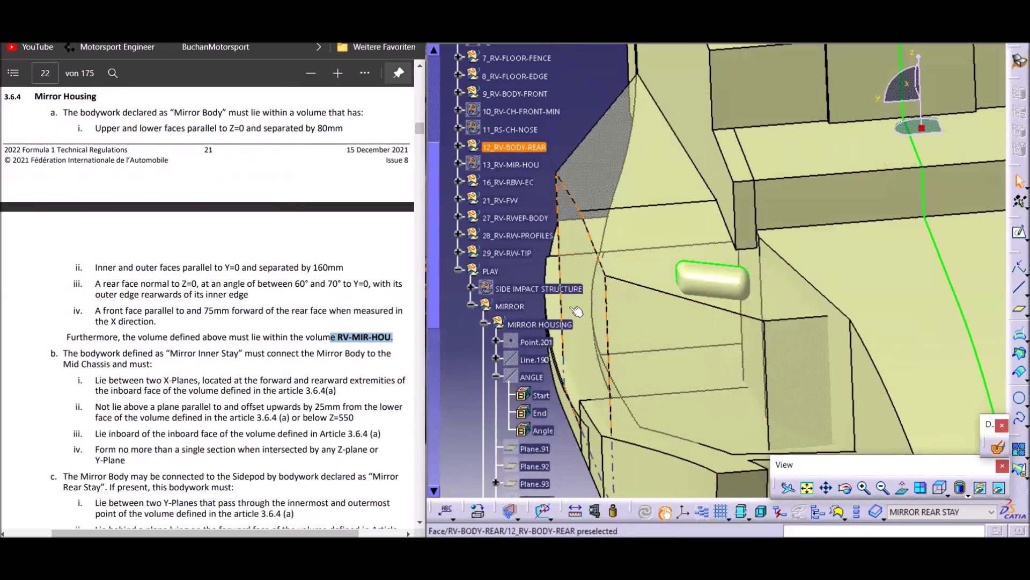
{"action": "right_click", "coordinate": [495, 164]}
{"action": "left_click", "coordinate": [538, 208]}
{"action": "middle_click_drag", "start_coordinate": [679, 320], "coordinate": [722, 314]}
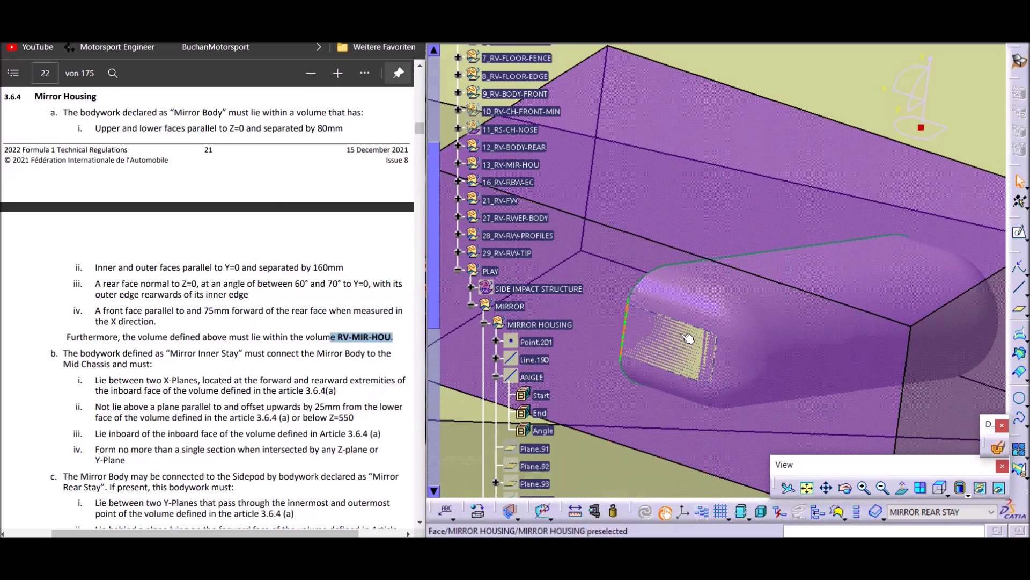
{"action": "middle_click_drag", "start_coordinate": [699, 340], "coordinate": [721, 320]}
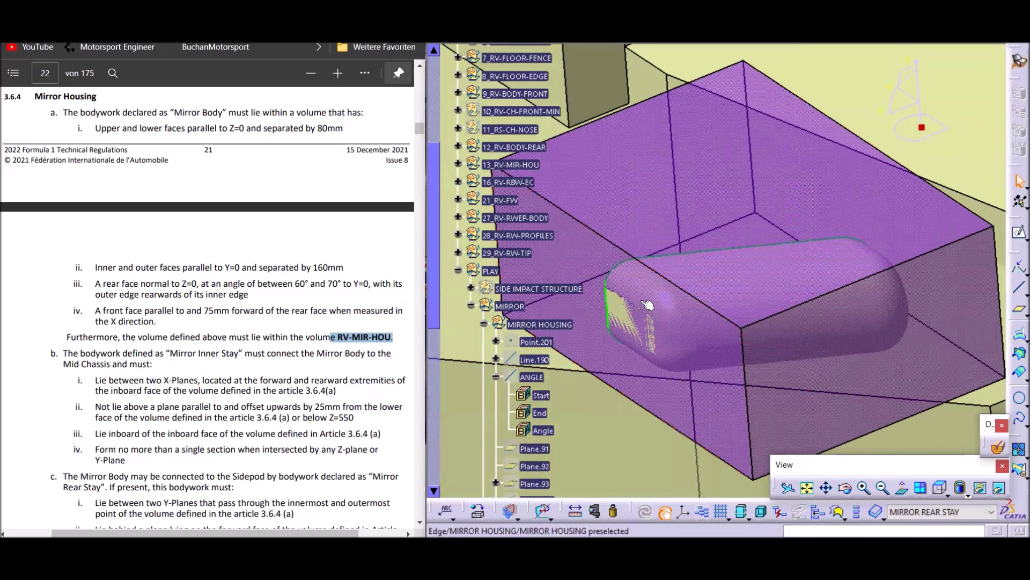
{"action": "middle_click_drag", "start_coordinate": [705, 346], "coordinate": [719, 447]}
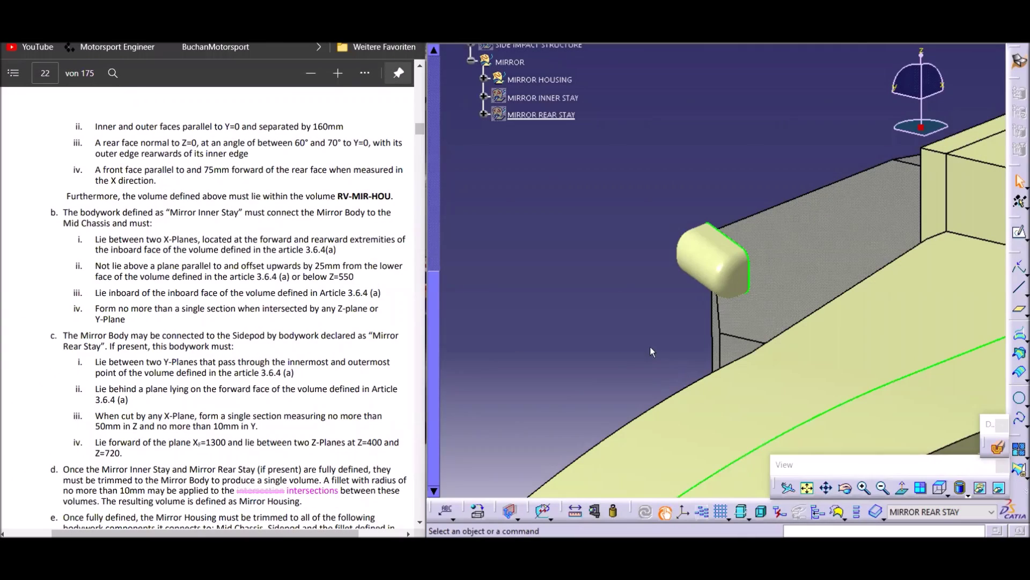
- Show the MIRROR INNER STAY geometrical set beside the mirror housing
{"action": "middle_click_drag", "start_coordinate": [611, 339], "coordinate": [642, 362]}
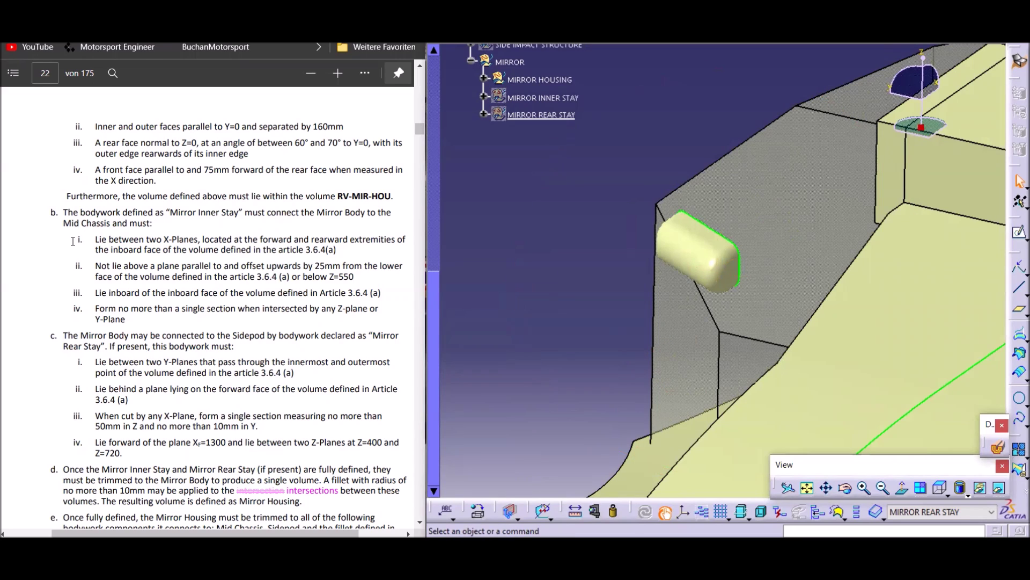
{"action": "right_click", "coordinate": [528, 99]}
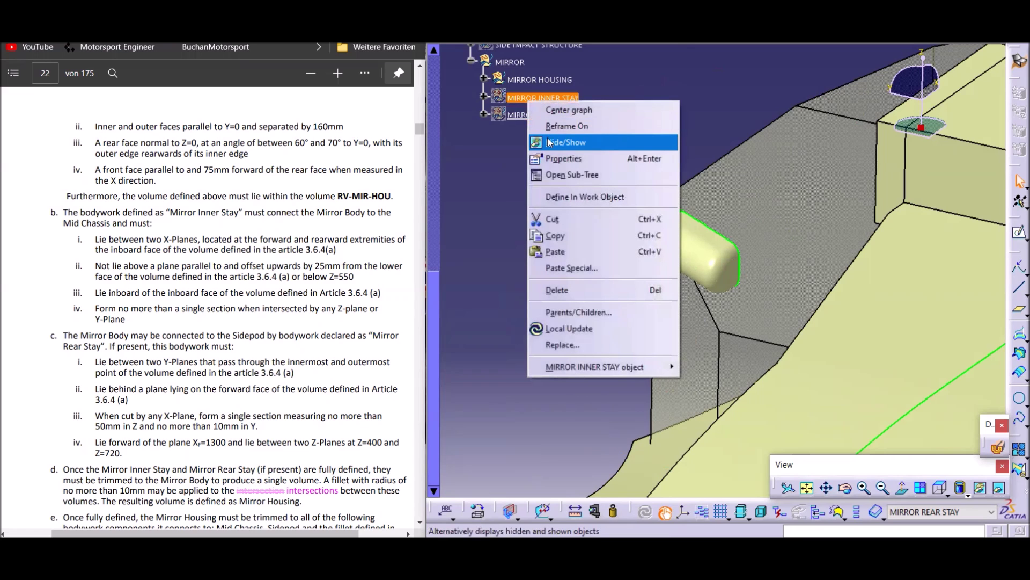
{"action": "left_click", "coordinate": [549, 142]}
- Examine the inner stay's aerofoil section and curved guide line relative to the mirror housing against rule 3.6.4 b
{"action": "middle_click_drag", "start_coordinate": [548, 225], "coordinate": [542, 257]}
{"action": "middle_click_drag", "start_coordinate": [679, 312], "coordinate": [596, 307]}
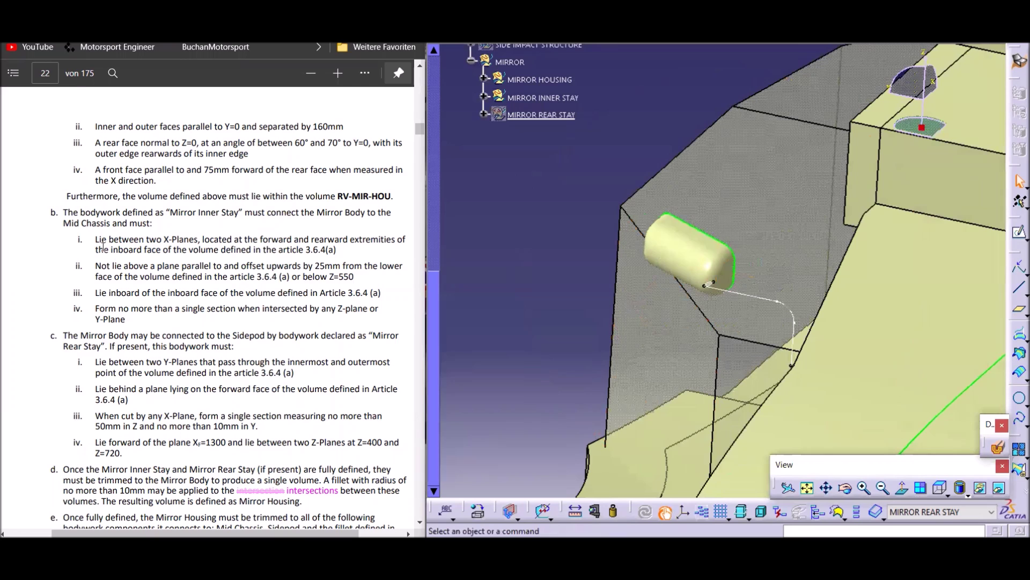
{"action": "middle_click_drag", "start_coordinate": [641, 338], "coordinate": [689, 312]}
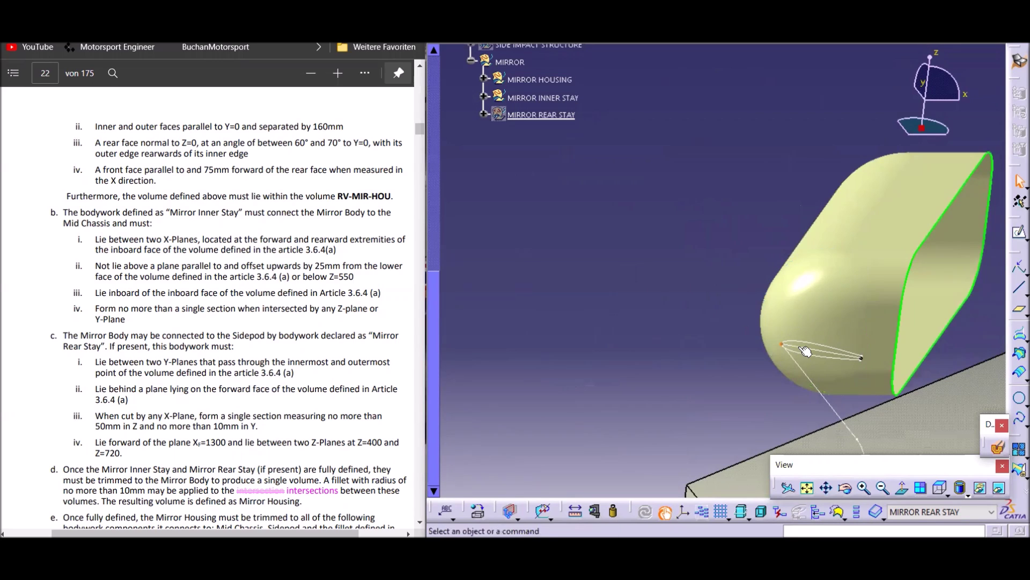
{"action": "middle_click_drag", "start_coordinate": [903, 351], "coordinate": [847, 374]}
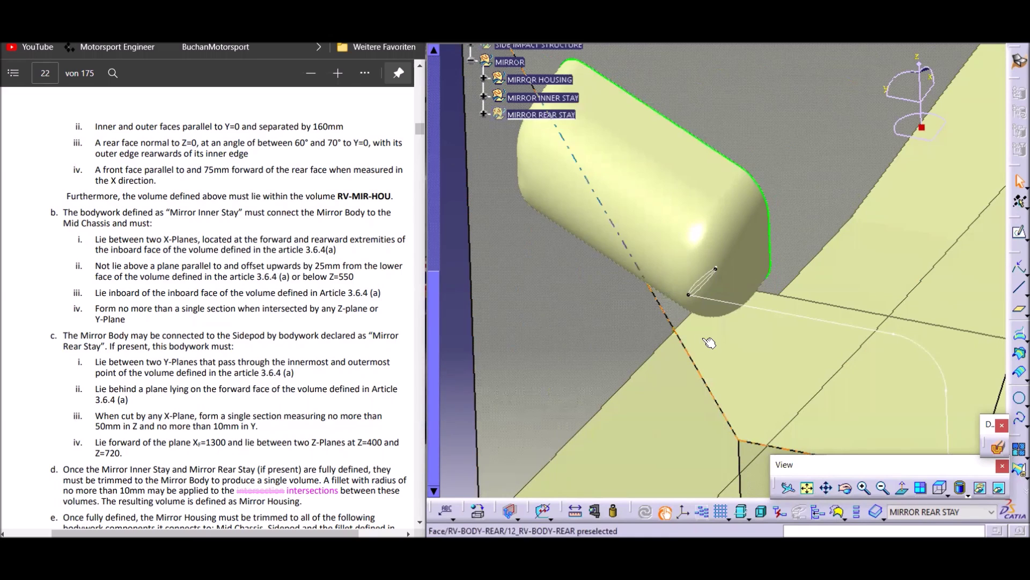
{"action": "middle_click_drag", "start_coordinate": [669, 391], "coordinate": [694, 271]}
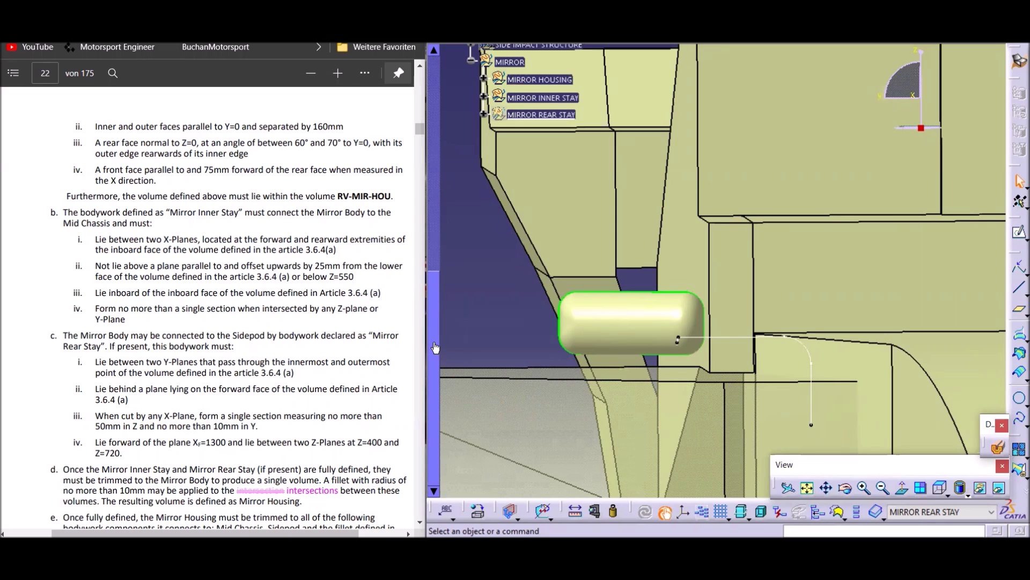
{"action": "middle_click_drag", "start_coordinate": [680, 318], "coordinate": [700, 326]}
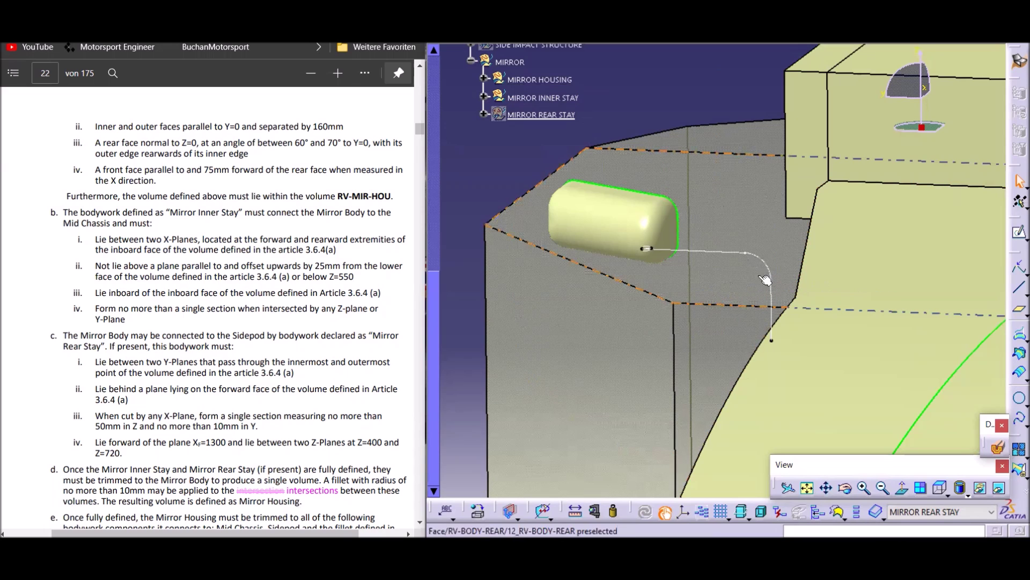
{"action": "mouse_move", "coordinate": [685, 294]}
{"action": "middle_mouse_down"}
{"action": "mouse_move", "coordinate": [787, 304]}
{"action": "mouse_move", "coordinate": [737, 333]}
{"action": "mouse_move", "coordinate": [734, 366]}
{"action": "mouse_move", "coordinate": [681, 310]}
{"action": "middle_mouse_up"}
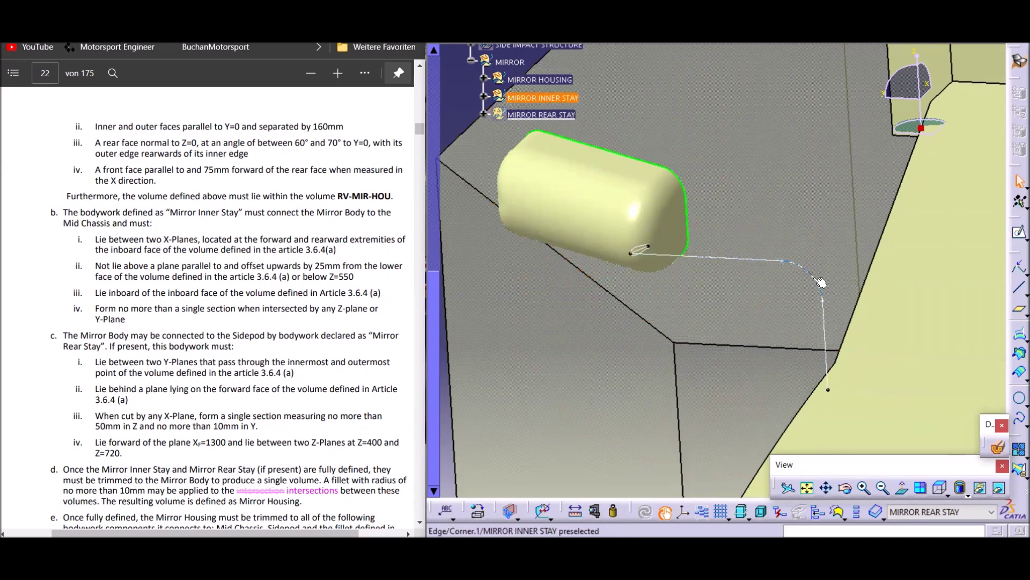
- Check the definition of the CHORD line in the inner stay's aerofoil section without changing it
{"action": "middle_click_drag", "start_coordinate": [644, 317], "coordinate": [647, 199]}
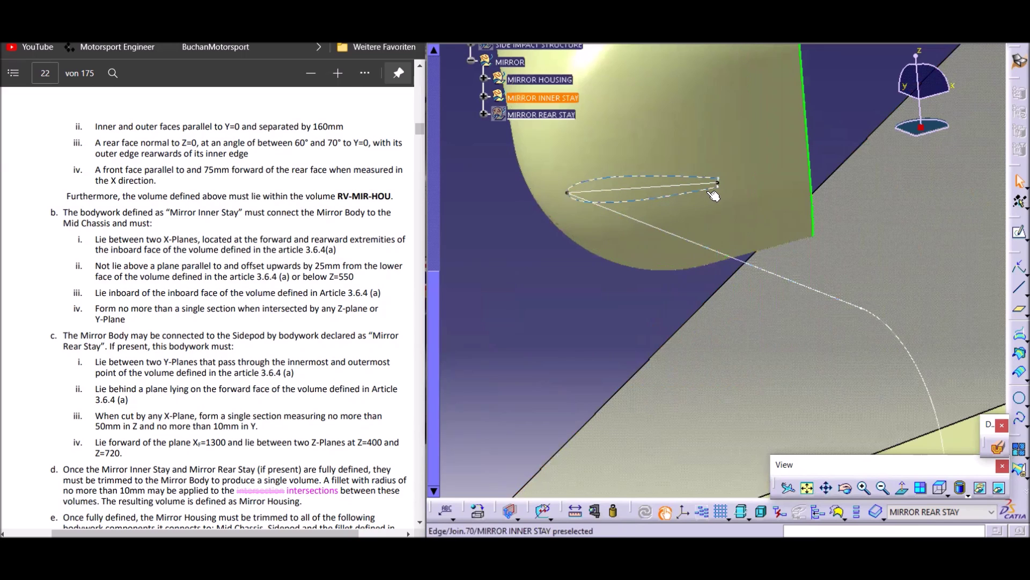
{"action": "middle_click_drag", "start_coordinate": [660, 220], "coordinate": [622, 306]}
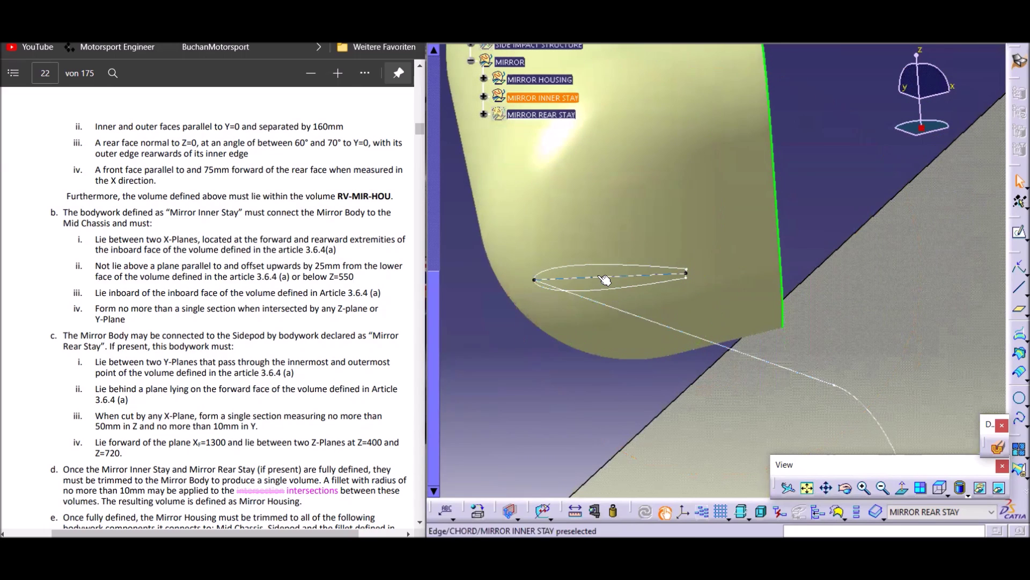
{"action": "left_click", "coordinate": [605, 278]}
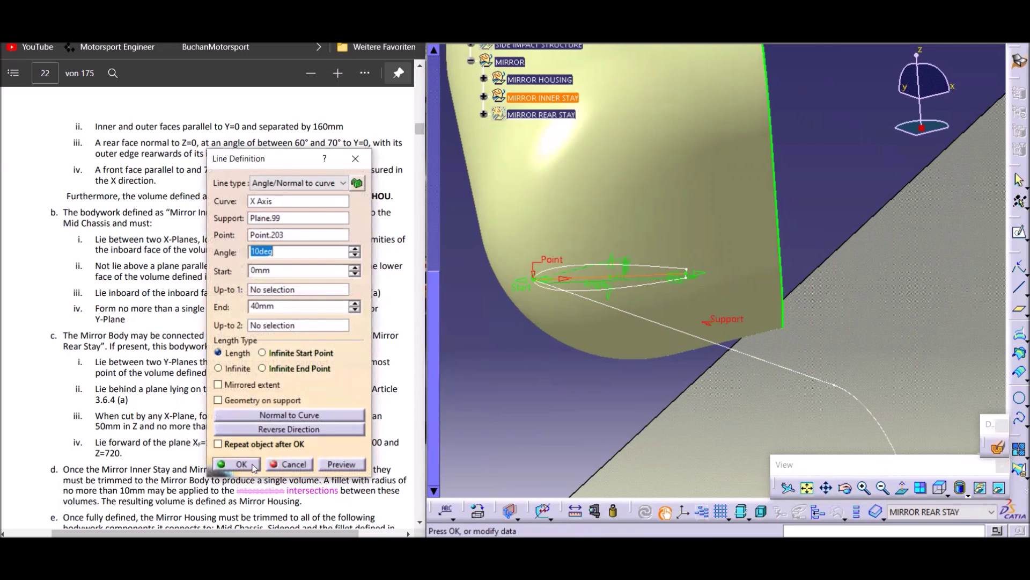
{"action": "left_click", "coordinate": [253, 465]}
- Show the Trim.25 surface in the MIRROR INNER STAY set and view it together with the mirror housing
{"action": "middle_click_drag", "start_coordinate": [494, 359], "coordinate": [627, 321]}
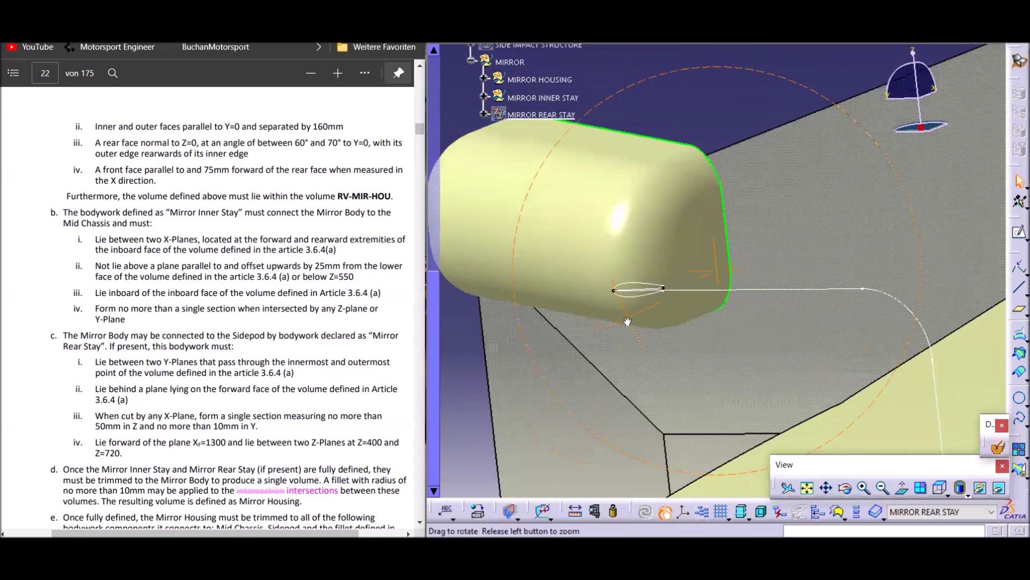
{"action": "middle_click_drag", "start_coordinate": [807, 361], "coordinate": [867, 365]}
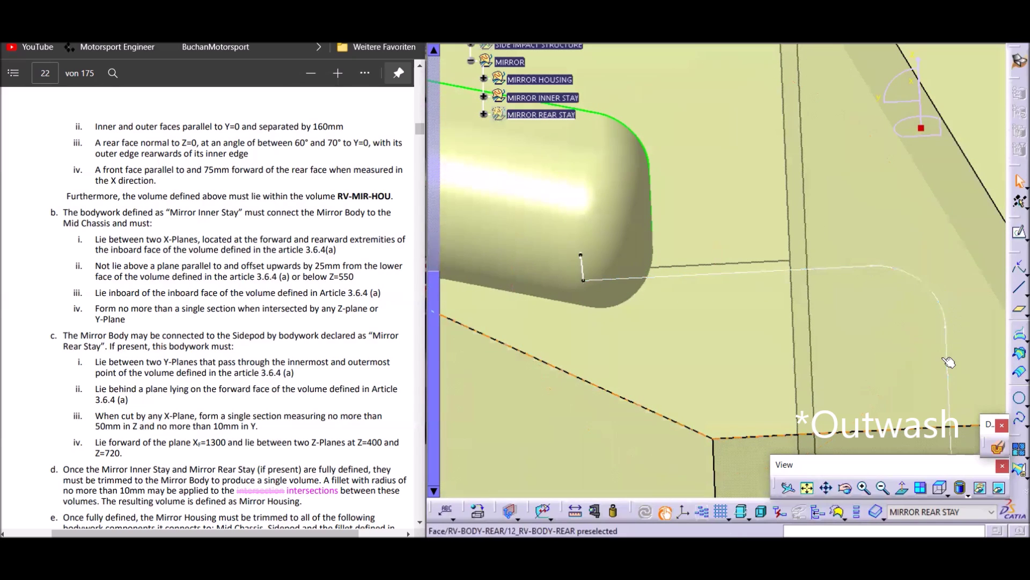
{"action": "left_click", "coordinate": [485, 99]}
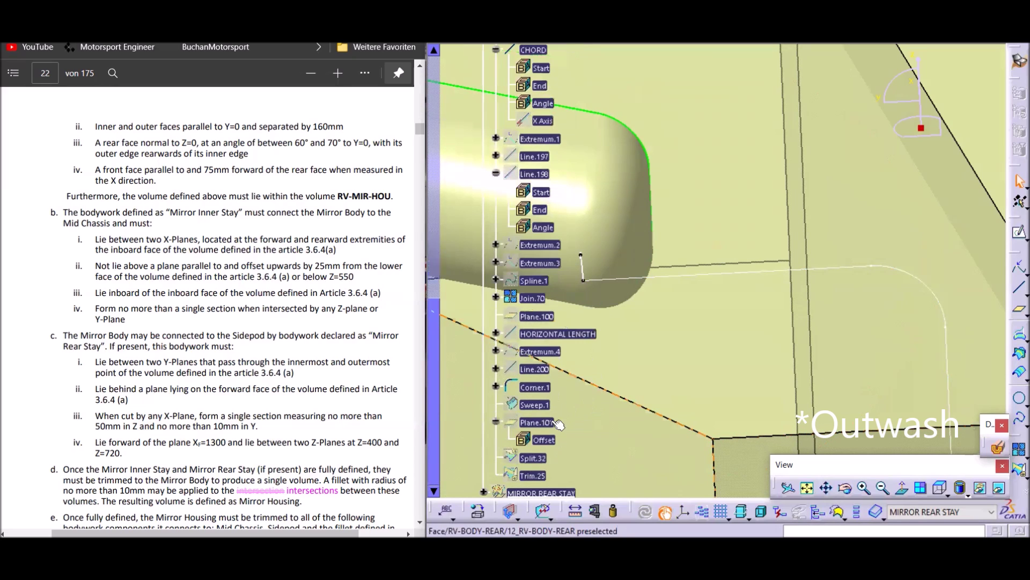
{"action": "right_click", "coordinate": [534, 475]}
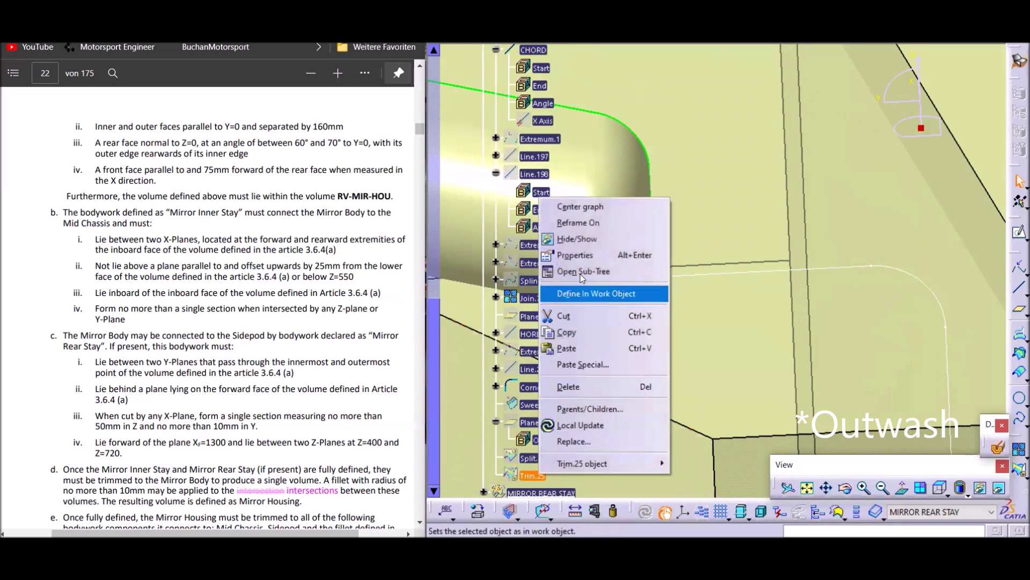
{"action": "left_click", "coordinate": [579, 242]}
{"action": "mouse_move", "coordinate": [741, 343]}
{"action": "middle_mouse_down"}
{"action": "mouse_move", "coordinate": [626, 339]}
{"action": "mouse_move", "coordinate": [646, 370]}
{"action": "mouse_move", "coordinate": [613, 320]}
{"action": "mouse_move", "coordinate": [698, 242]}
{"action": "middle_mouse_up"}
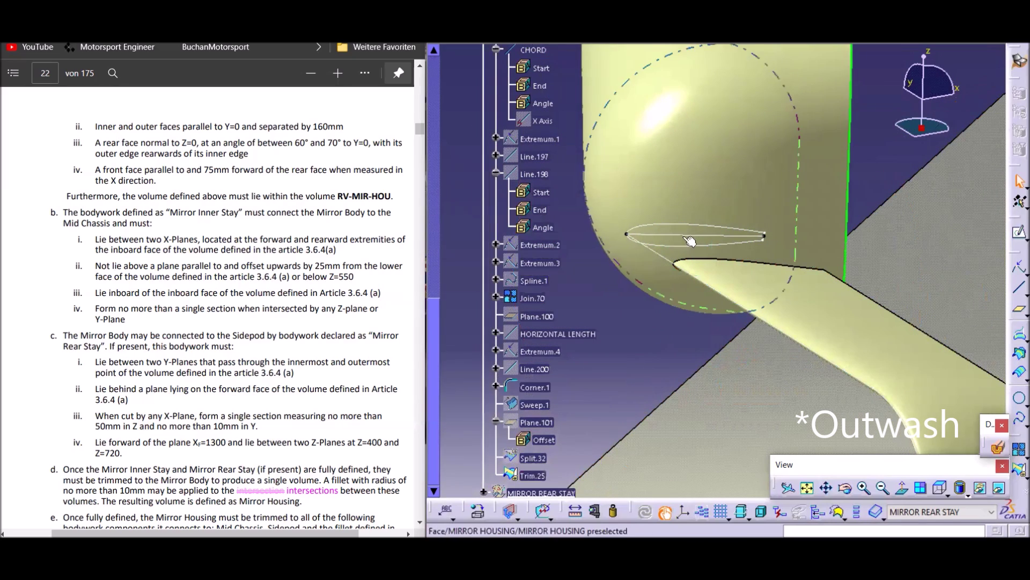
{"action": "middle_click_drag", "start_coordinate": [698, 242], "coordinate": [679, 317]}
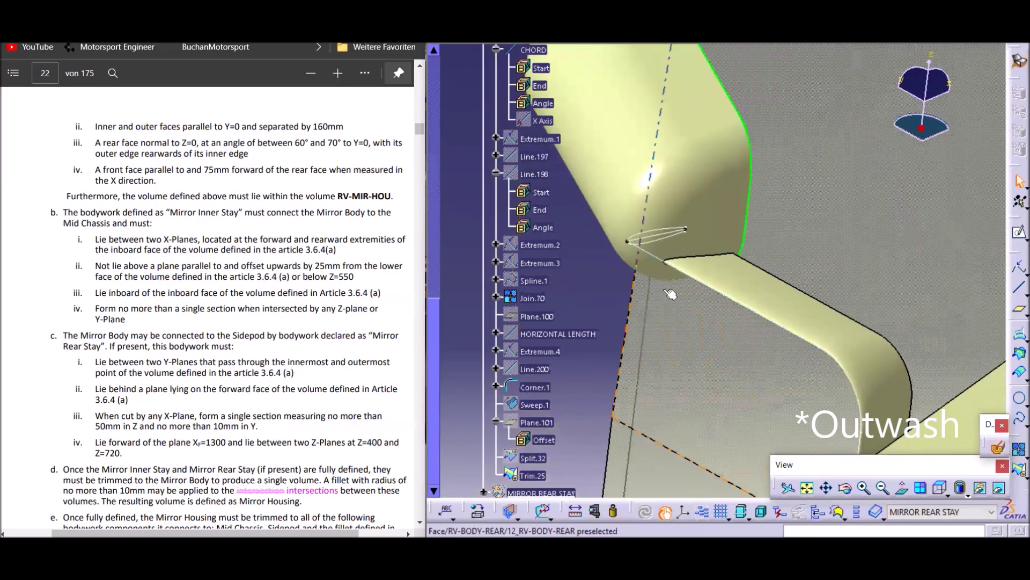
{"action": "middle_click_drag", "start_coordinate": [831, 401], "coordinate": [616, 286]}
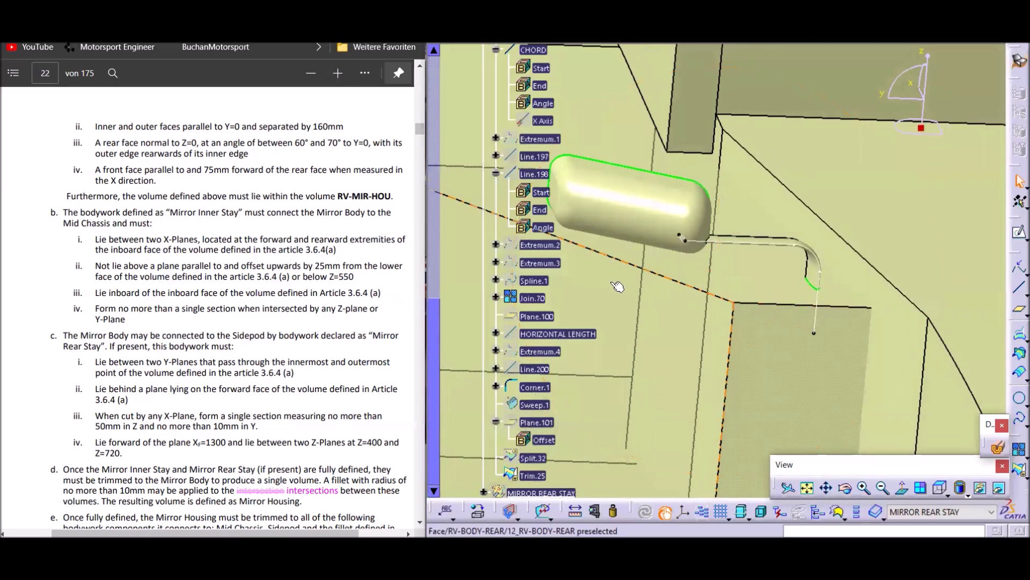
{"action": "middle_click_drag", "start_coordinate": [664, 321], "coordinate": [754, 328]}
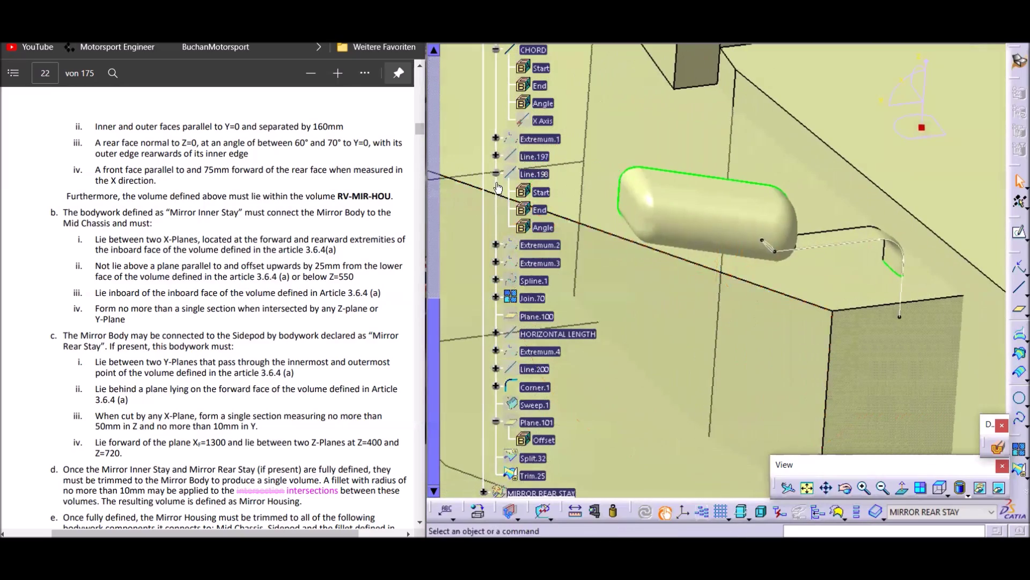
- Collapse the Line.198 branch and highlight "When cut by any X-Plane, form a single section" in rule 3.6.4 c.iii
{"action": "left_click", "coordinate": [496, 174]}
{"action": "scroll", "coordinate": [574, 239], "scroll_direction": "up", "scroll_amount": 1}
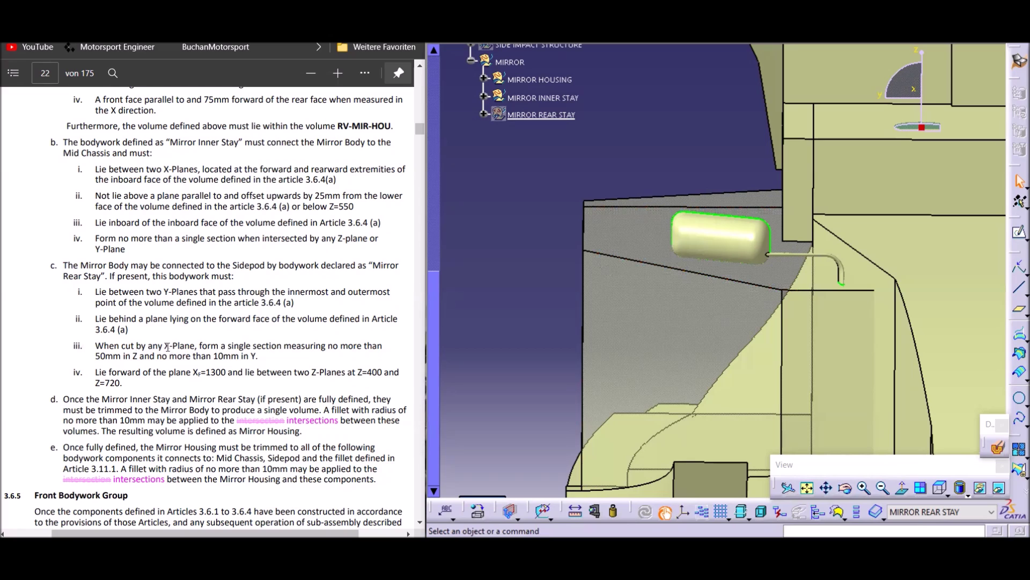
{"action": "left_click_drag", "start_coordinate": [283, 347], "coordinate": [95, 348]}
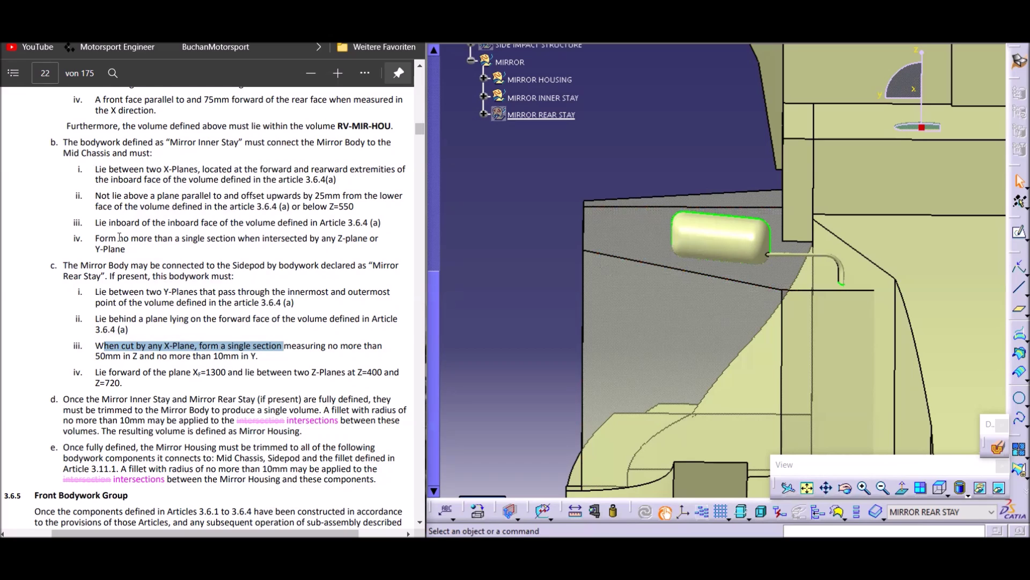
- Highlight "single section when intersected by any Z-plane or Y-Plane" in rule b.iv and compare it with the X-Plane requirement in c.iii
{"action": "left_click_drag", "start_coordinate": [182, 240], "coordinate": [129, 250]}
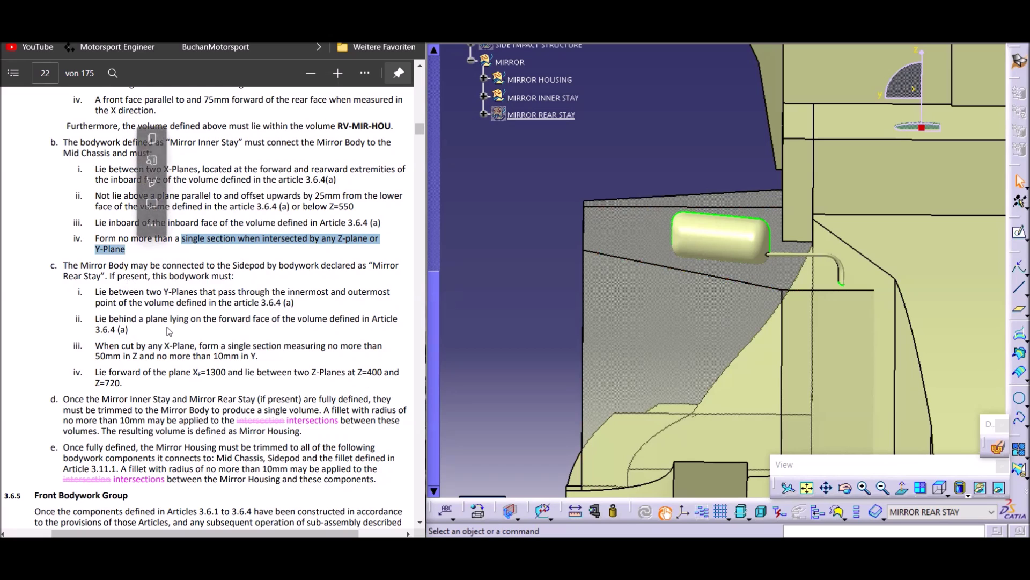
{"action": "left_click", "coordinate": [168, 346]}
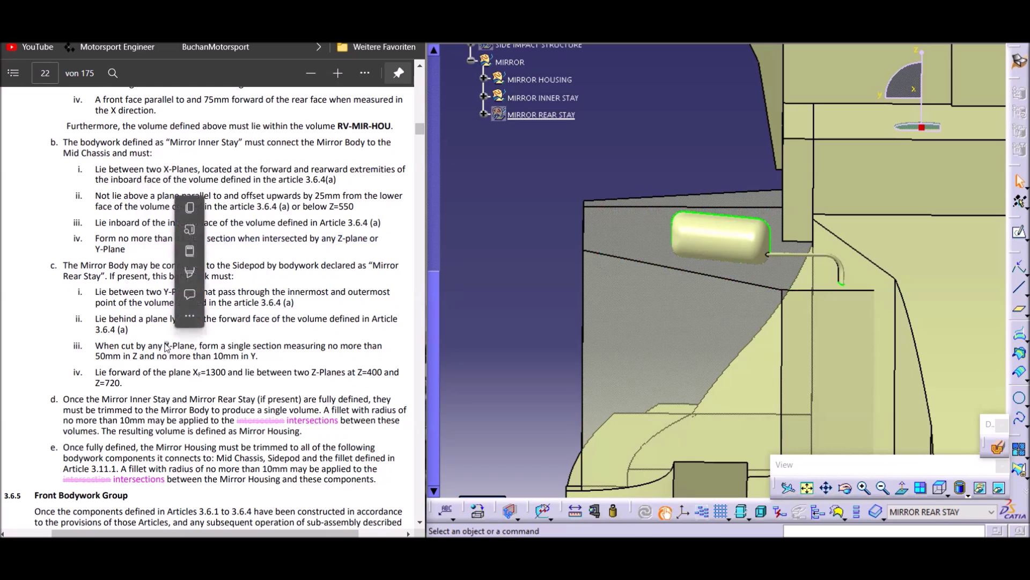
{"action": "double_click", "coordinate": [156, 346]}
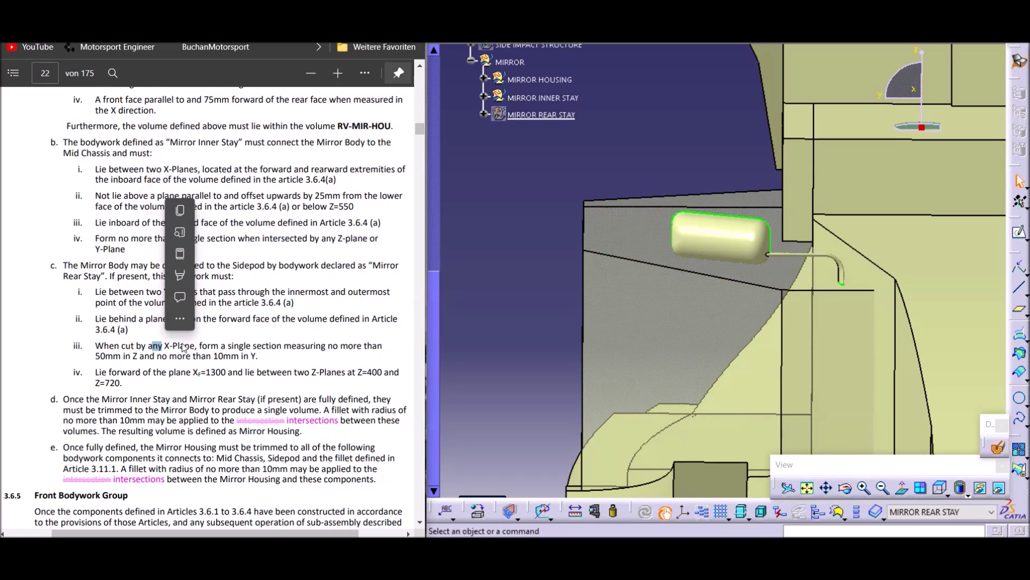
{"action": "left_click_drag", "start_coordinate": [216, 347], "coordinate": [211, 347]}
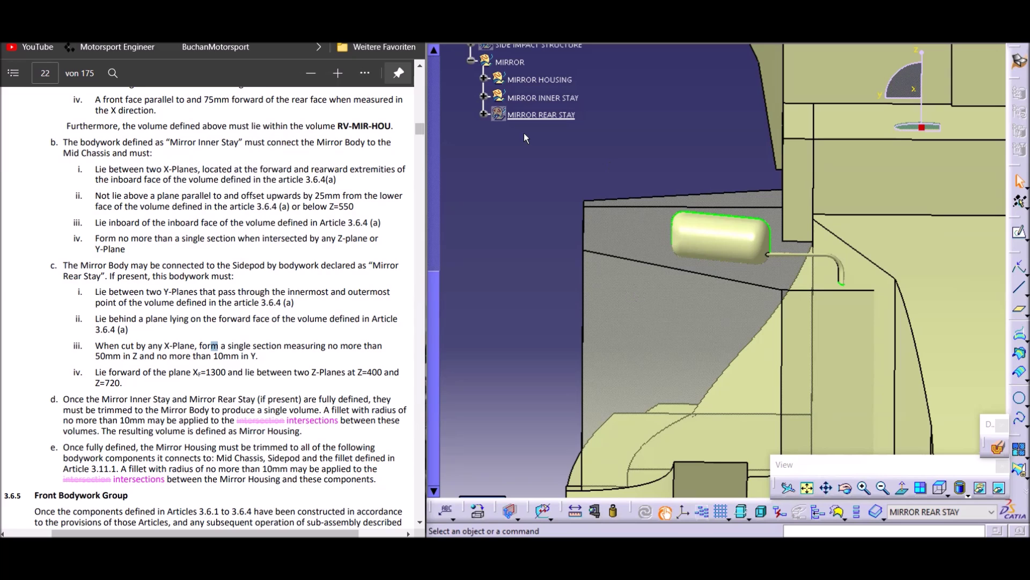
- Show the MIRROR REAR STAY set and its Plane.105, and view the plane's position relative to the mirror housing
{"action": "right_click", "coordinate": [521, 115]}
{"action": "left_click", "coordinate": [535, 155]}
{"action": "left_click", "coordinate": [483, 114]}
{"action": "right_click", "coordinate": [519, 164]}
{"action": "left_click", "coordinate": [551, 205]}
{"action": "middle_click_drag", "start_coordinate": [573, 260], "coordinate": [651, 346]}
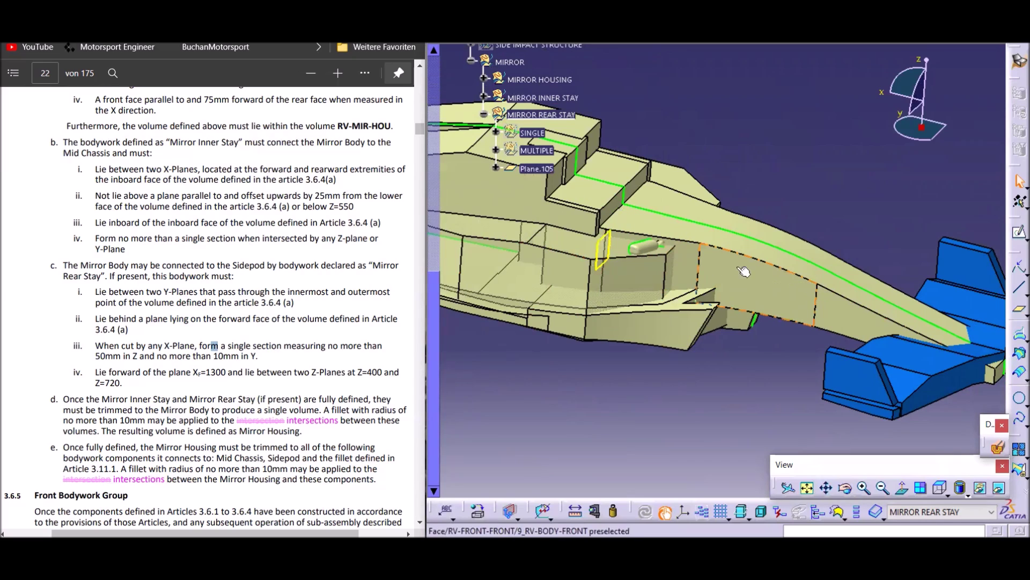
{"action": "middle_click_drag", "start_coordinate": [685, 303], "coordinate": [658, 314]}
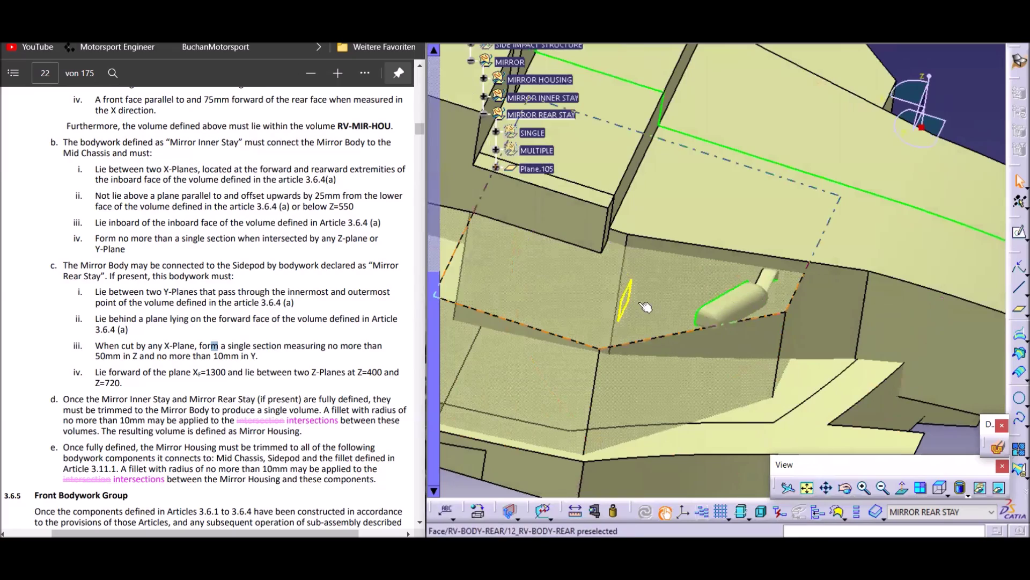
{"action": "middle_click_drag", "start_coordinate": [781, 350], "coordinate": [698, 317]}
{"action": "middle_click_drag", "start_coordinate": [801, 354], "coordinate": [683, 257]}
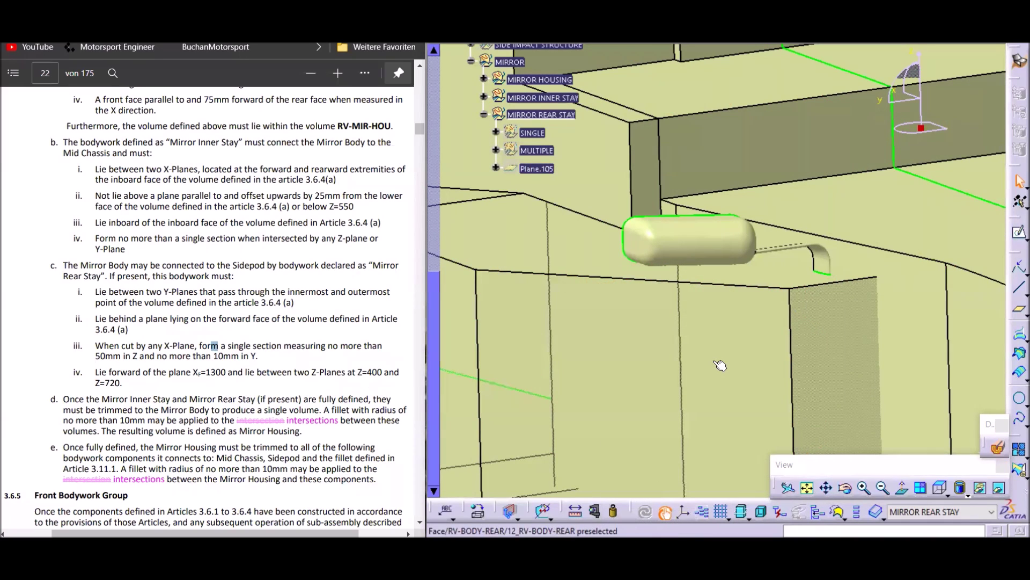
- Show the SINGLE rear stay and view its connection between the mirror housing and the sidepod volume
{"action": "right_click", "coordinate": [531, 134]}
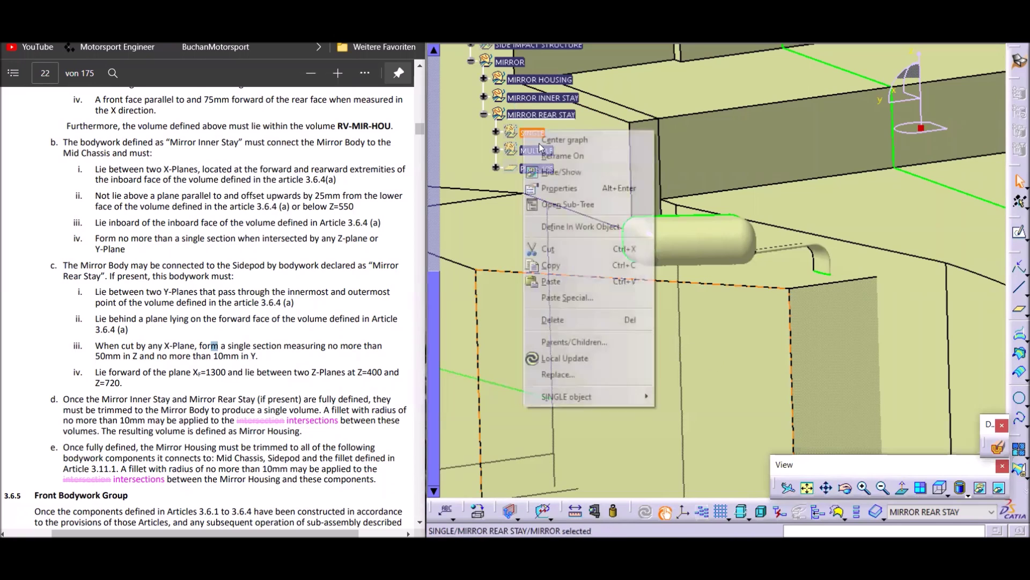
{"action": "left_click", "coordinate": [557, 172]}
{"action": "middle_click_drag", "start_coordinate": [679, 289], "coordinate": [695, 443]}
{"action": "middle_click_drag", "start_coordinate": [645, 402], "coordinate": [838, 374]}
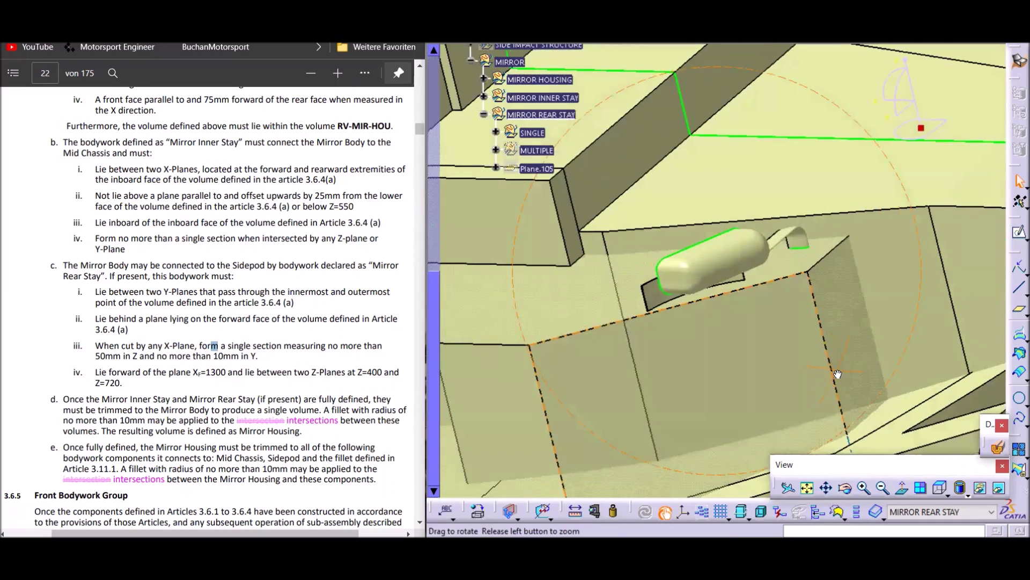
{"action": "middle_click_drag", "start_coordinate": [718, 332], "coordinate": [646, 270]}
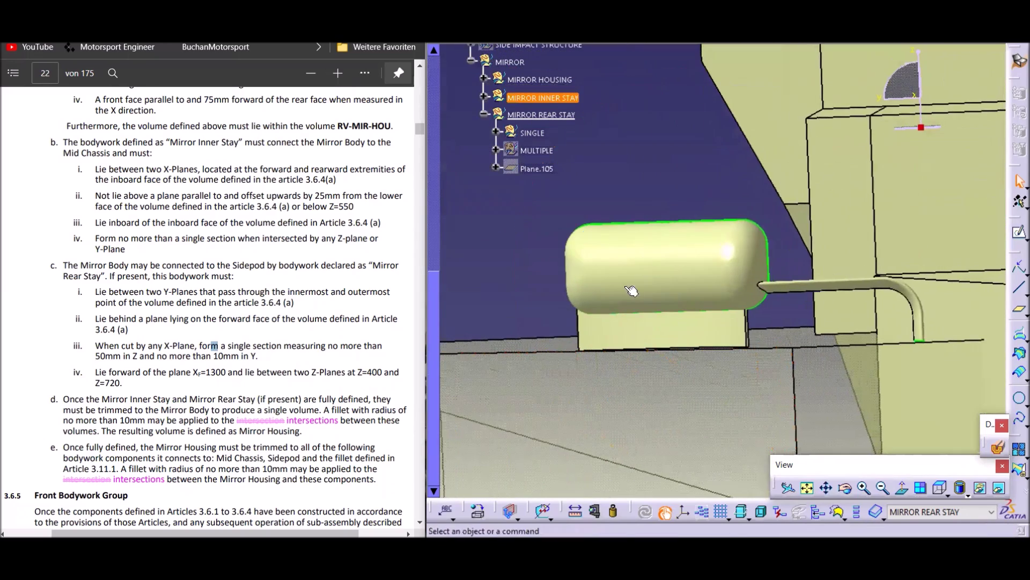
{"action": "middle_click_drag", "start_coordinate": [592, 316], "coordinate": [808, 418]}
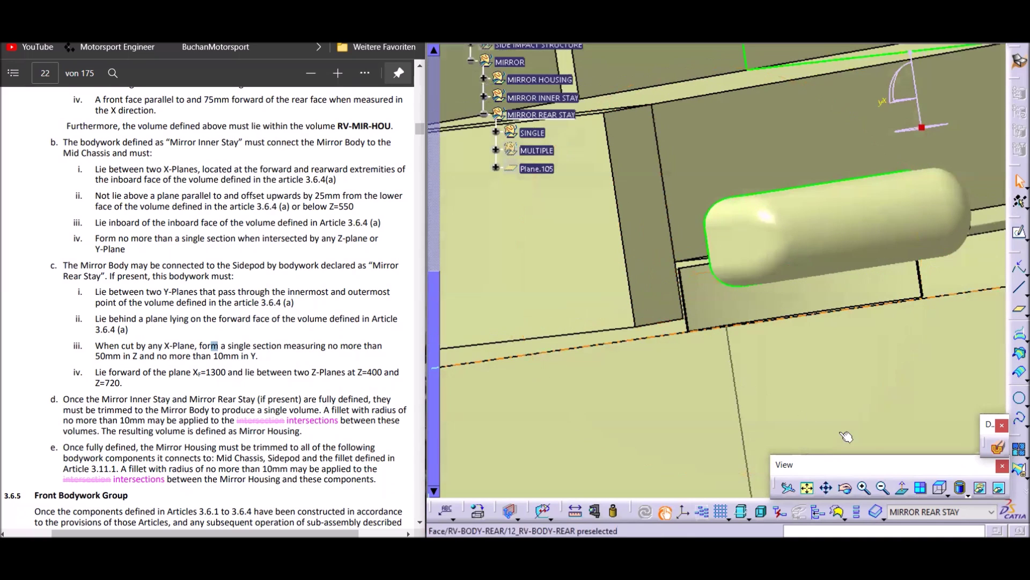
- Measure the vertical end edge of the SINGLE rear stay against the 50 mm Z limit and view the stay
{"action": "left_click", "coordinate": [595, 512]}
{"action": "left_click", "coordinate": [689, 295]}
{"action": "middle_click_drag", "start_coordinate": [706, 309], "coordinate": [686, 271]}
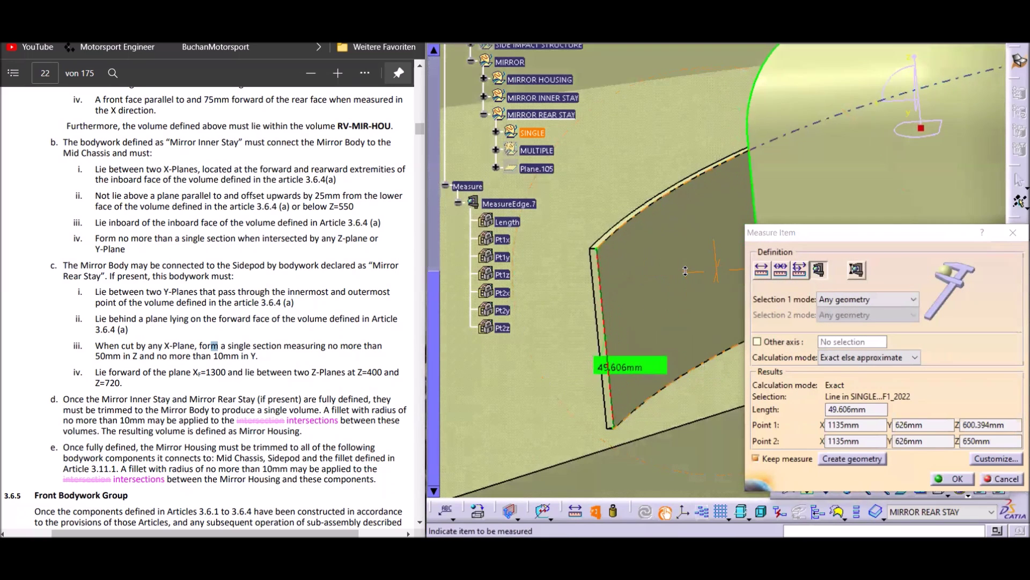
{"action": "middle_click_drag", "start_coordinate": [752, 405], "coordinate": [611, 371]}
{"action": "middle_click_drag", "start_coordinate": [764, 336], "coordinate": [713, 328]}
{"action": "middle_click_drag", "start_coordinate": [765, 404], "coordinate": [671, 332]}
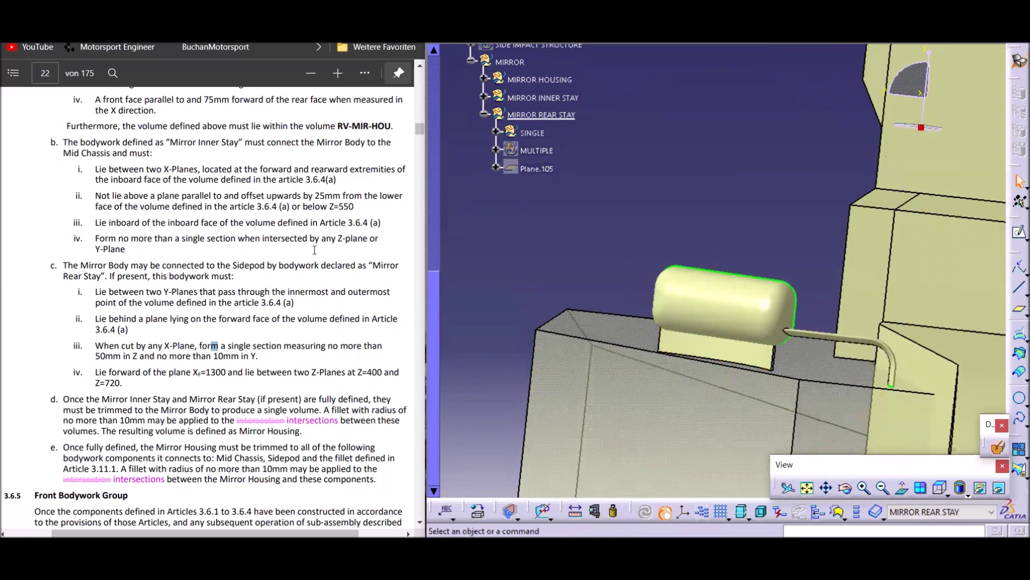
- Set the Z coordinate of Point.201 in the MIRROR HOUSING set to 650 mm and update the model
{"action": "left_click", "coordinate": [486, 79]}
{"action": "double_click", "coordinate": [534, 72]}
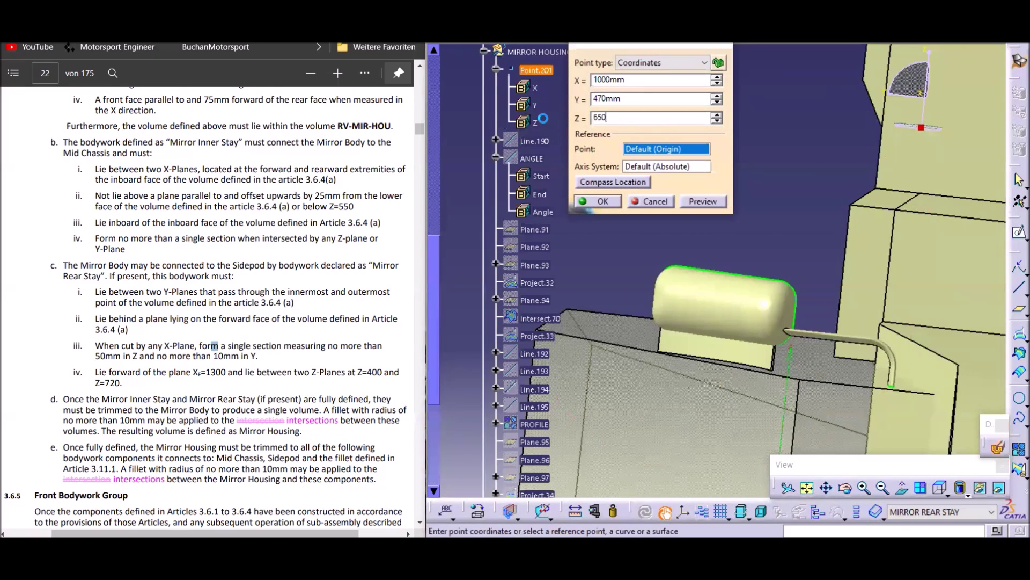
{"action": "key", "text": "Return"}
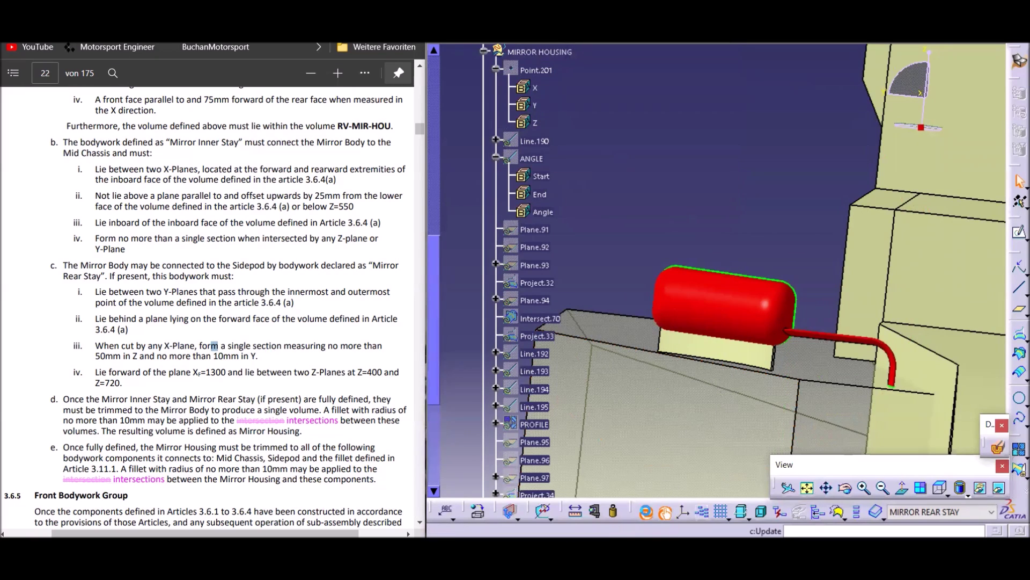
{"action": "left_click", "coordinate": [647, 513]}
{"action": "mouse_move", "coordinate": [734, 347]}
{"action": "middle_mouse_down"}
{"action": "mouse_move", "coordinate": [809, 340]}
{"action": "mouse_move", "coordinate": [781, 326]}
{"action": "mouse_move", "coordinate": [692, 351]}
{"action": "mouse_move", "coordinate": [743, 365]}
{"action": "middle_mouse_up"}
- Temporarily show the 13_RV-MIR-HOU volume to check that the mirror housing lies inside it
{"action": "scroll", "coordinate": [590, 257], "scroll_direction": "up", "scroll_amount": 5}
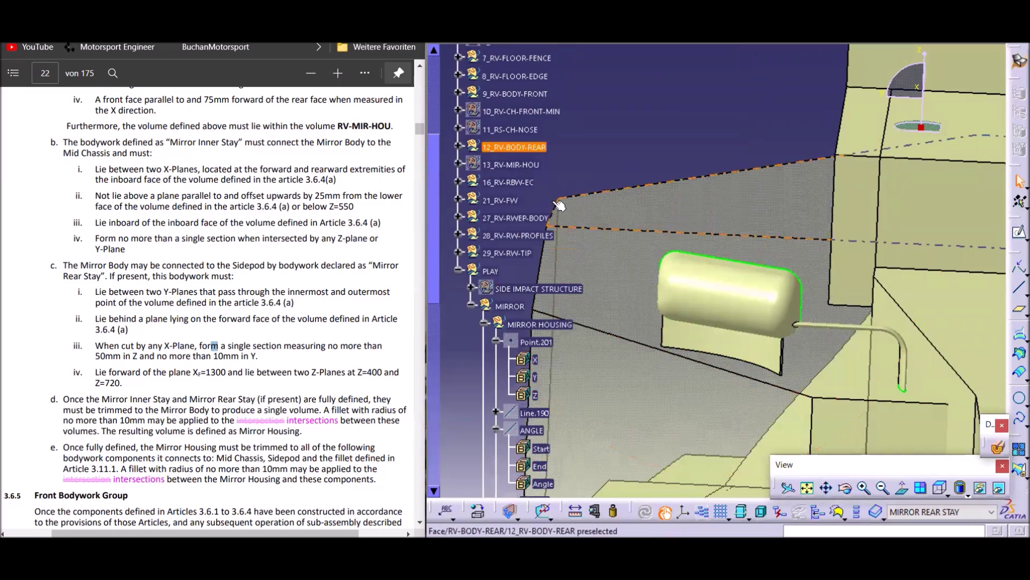
{"action": "right_click", "coordinate": [513, 164]}
{"action": "left_click", "coordinate": [531, 204]}
{"action": "middle_click_drag", "start_coordinate": [615, 304], "coordinate": [780, 343]}
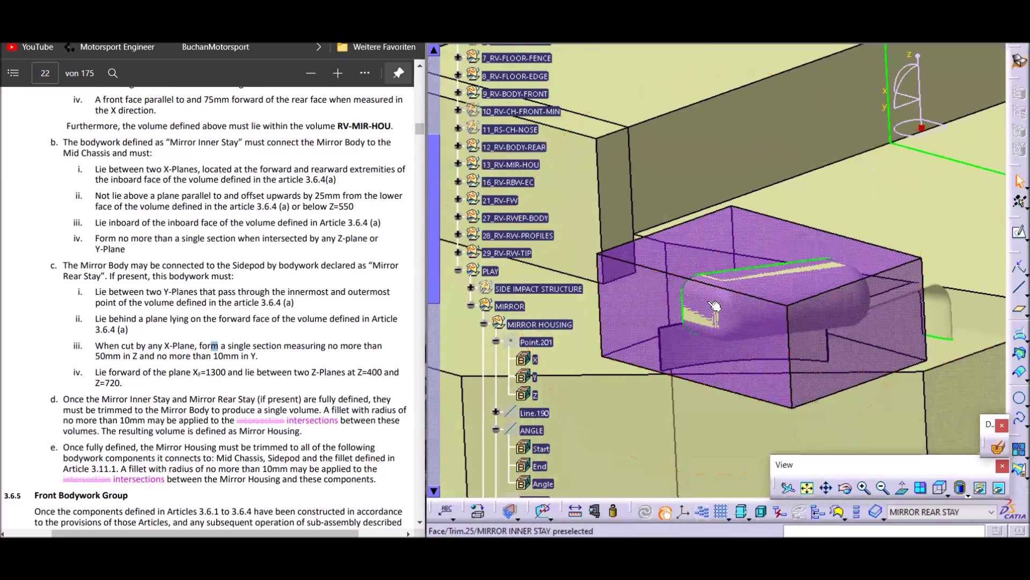
{"action": "right_click", "coordinate": [515, 164]}
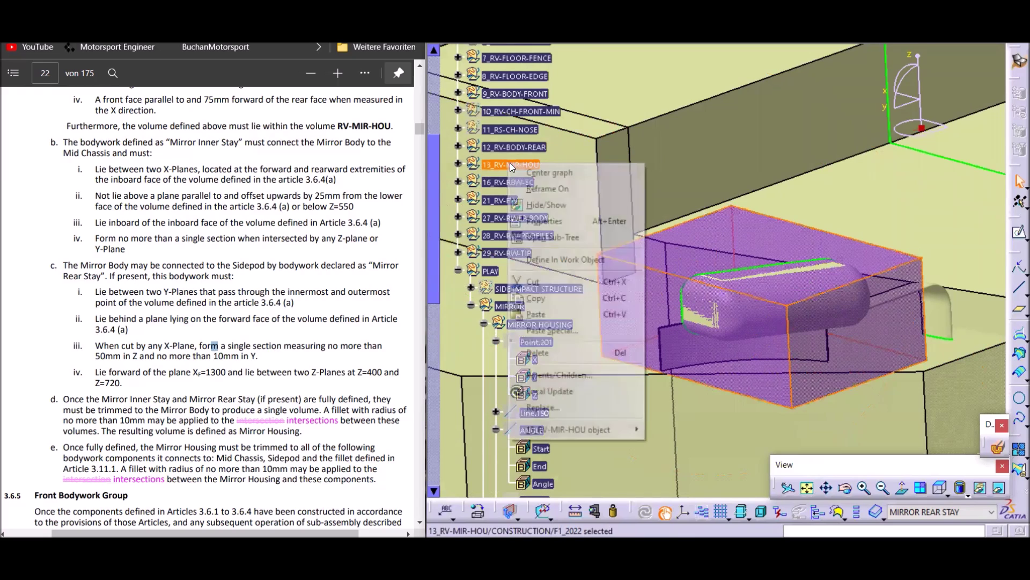
{"action": "left_click", "coordinate": [547, 204]}
{"action": "middle_click_drag", "start_coordinate": [854, 346], "coordinate": [807, 304]}
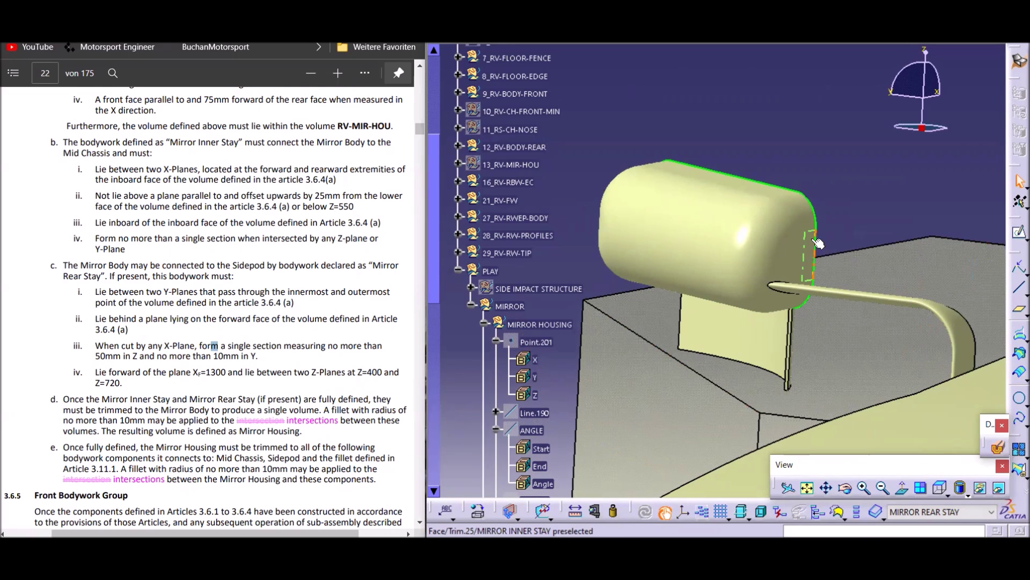
- Examine the SINGLE rear stay with Dynamic Sectioning, moving the cutting plane along the stay before ending the section
{"action": "middle_click_drag", "start_coordinate": [760, 344], "coordinate": [880, 318]}
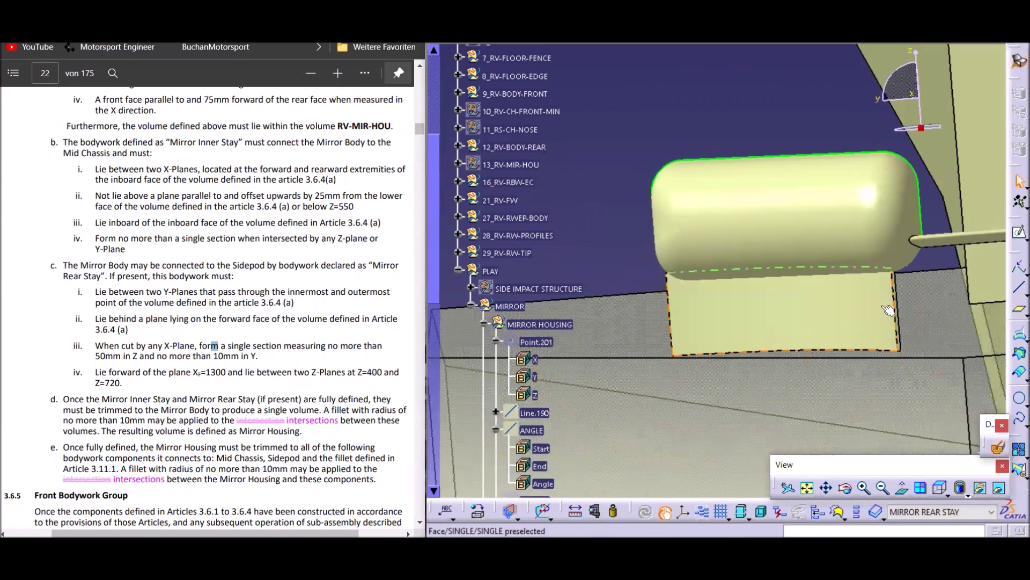
{"action": "middle_click_drag", "start_coordinate": [774, 323], "coordinate": [678, 366]}
{"action": "middle_click_drag", "start_coordinate": [765, 373], "coordinate": [687, 338]}
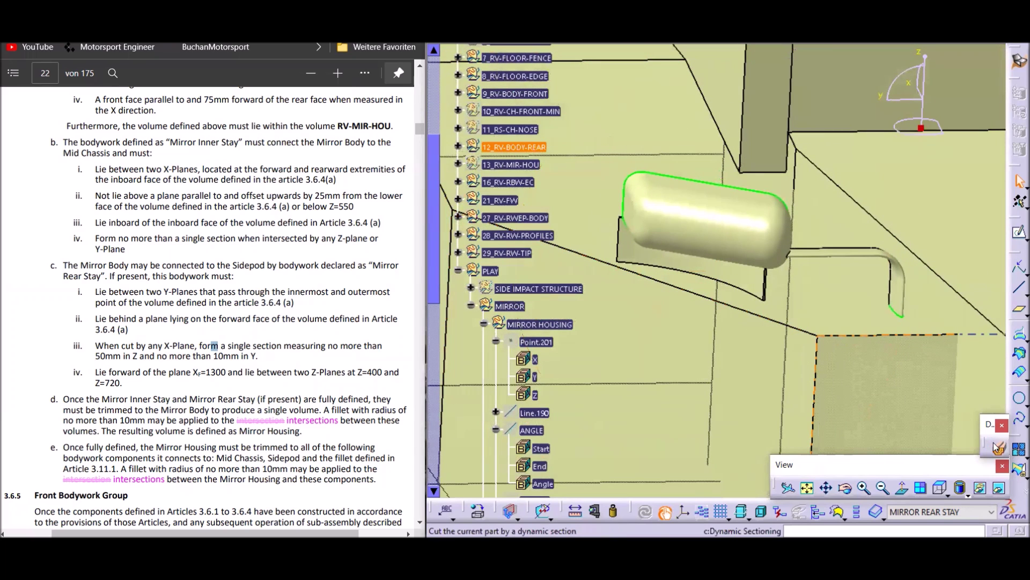
{"action": "left_click", "coordinate": [858, 394]}
{"action": "middle_click_drag", "start_coordinate": [733, 360], "coordinate": [864, 379]}
{"action": "left_click_drag", "start_coordinate": [895, 345], "coordinate": [785, 314]}
{"action": "middle_click_drag", "start_coordinate": [785, 314], "coordinate": [729, 156]}
{"action": "middle_click_drag", "start_coordinate": [708, 316], "coordinate": [761, 219]}
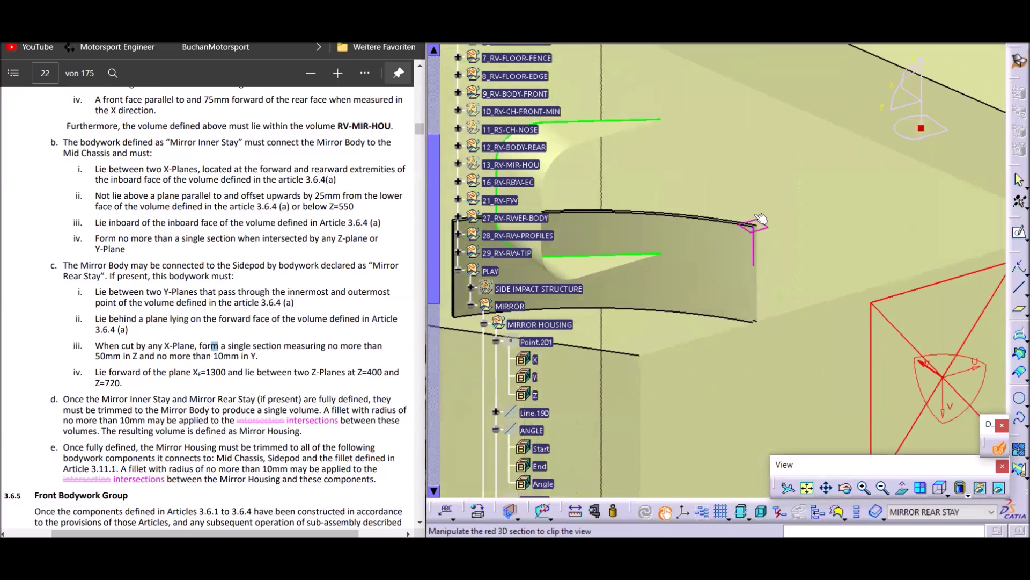
{"action": "left_click_drag", "start_coordinate": [906, 342], "coordinate": [821, 306]}
{"action": "middle_click_drag", "start_coordinate": [742, 341], "coordinate": [918, 360]}
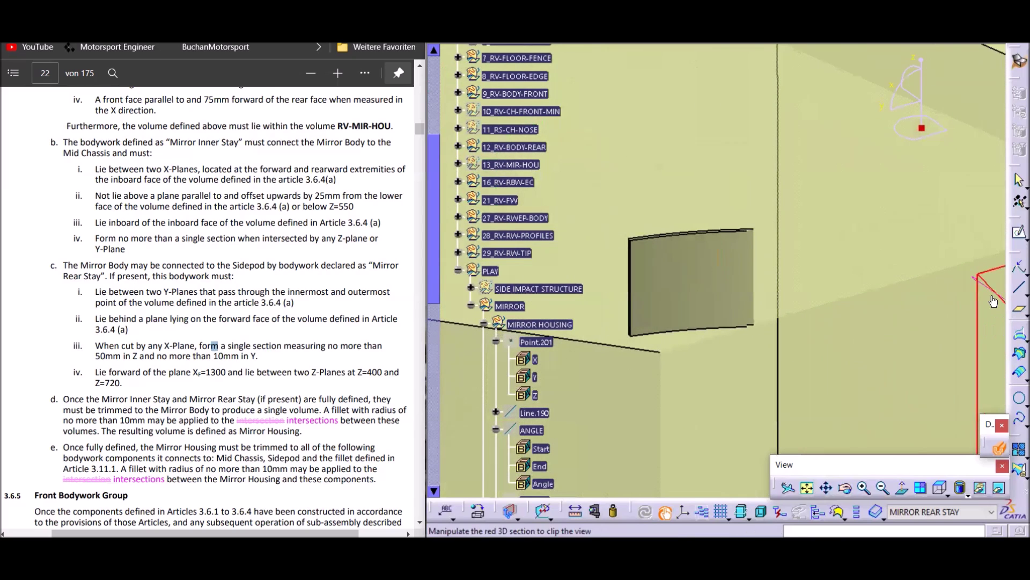
{"action": "left_click_drag", "start_coordinate": [994, 290], "coordinate": [1001, 313]}
{"action": "middle_click_drag", "start_coordinate": [909, 351], "coordinate": [868, 415]}
{"action": "left_click_drag", "start_coordinate": [785, 280], "coordinate": [864, 322]}
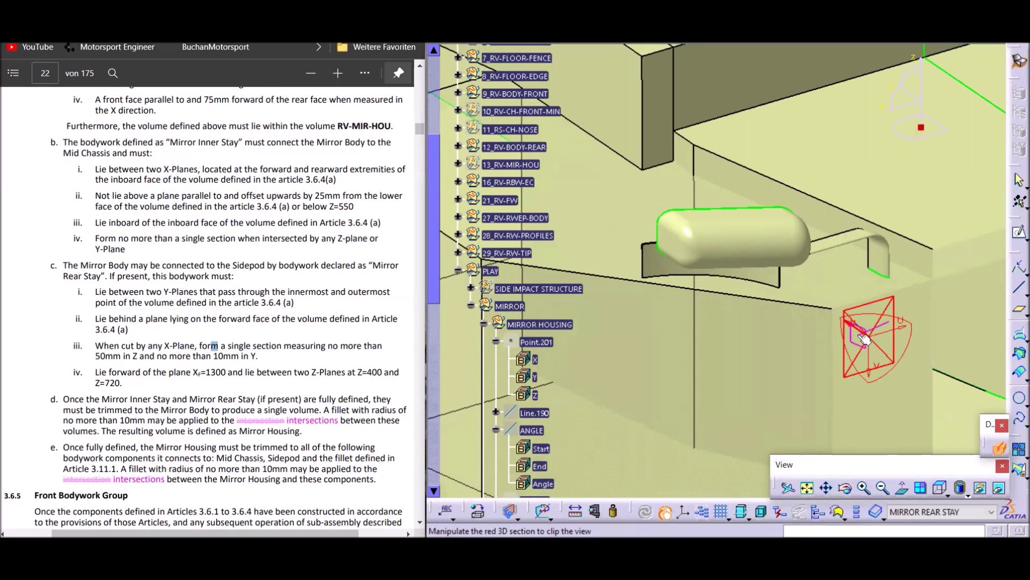
{"action": "left_click", "coordinate": [1006, 449]}
- Collapse the MIRROR HOUSING set, hide the SINGLE rear stay and show the MULTIPLE rear stay version
{"action": "middle_click_drag", "start_coordinate": [729, 381], "coordinate": [789, 302]}
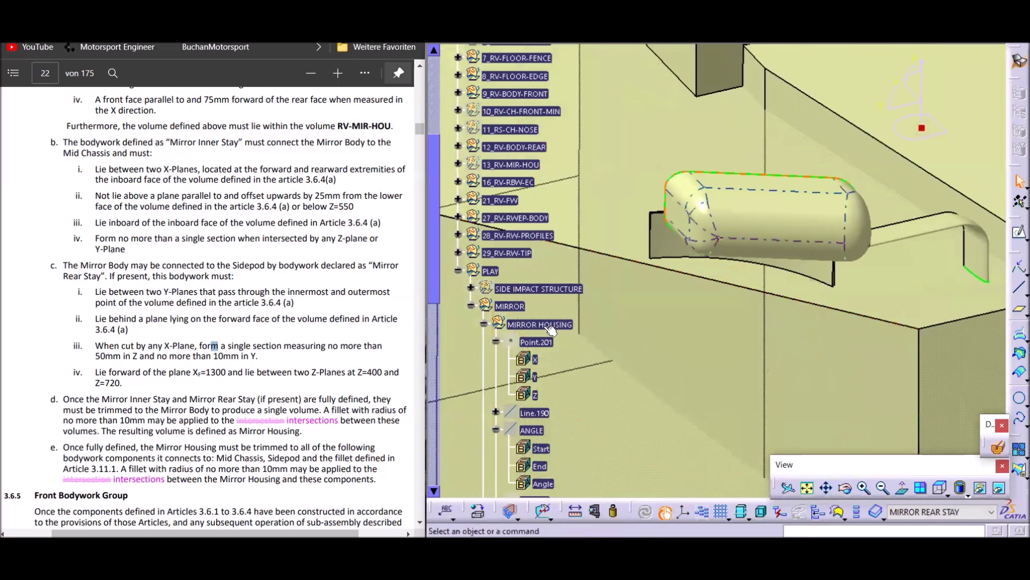
{"action": "left_click", "coordinate": [484, 323]}
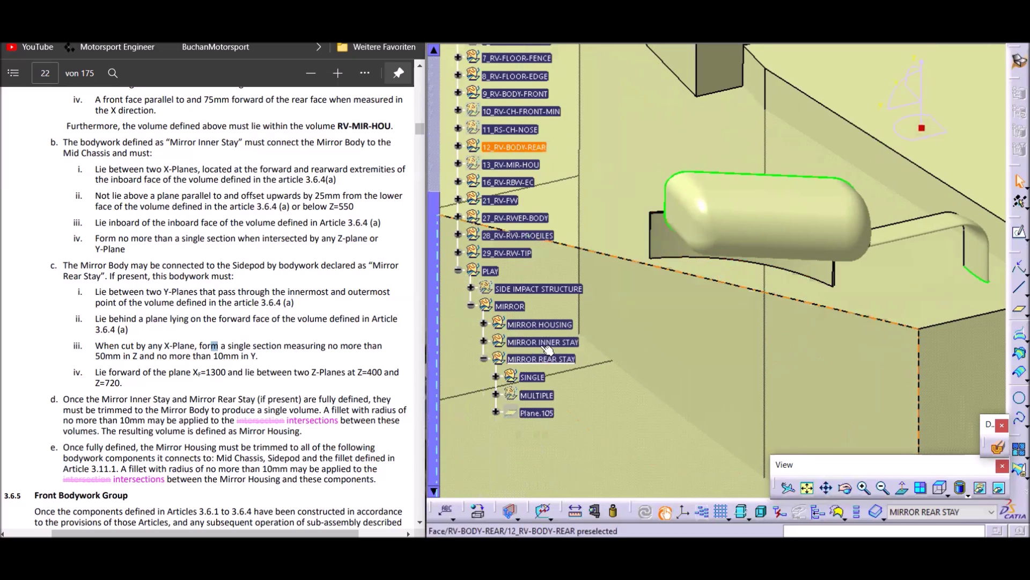
{"action": "right_click", "coordinate": [531, 377]}
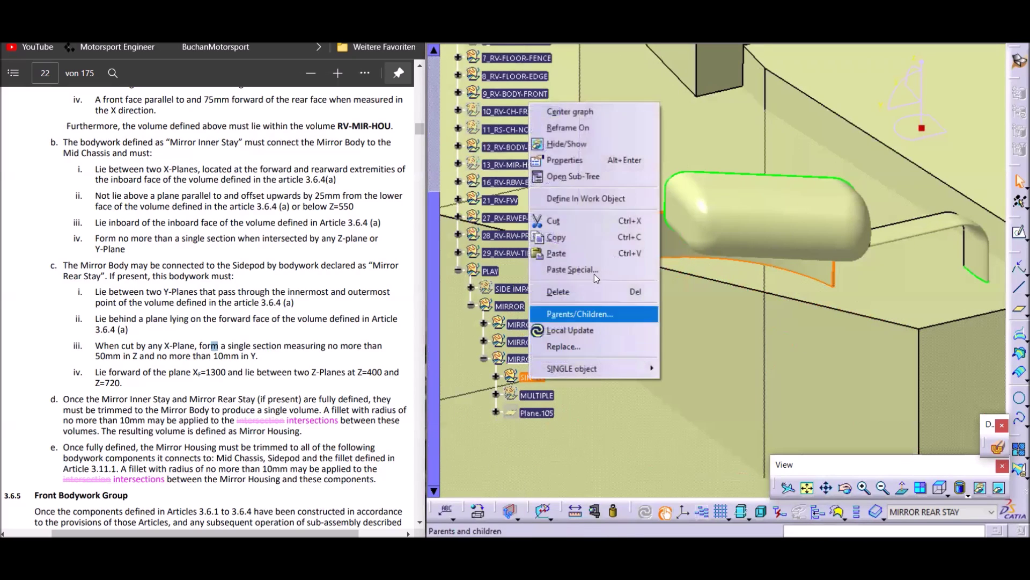
{"action": "left_click", "coordinate": [568, 143]}
{"action": "right_click", "coordinate": [530, 398]}
{"action": "left_click", "coordinate": [569, 161]}
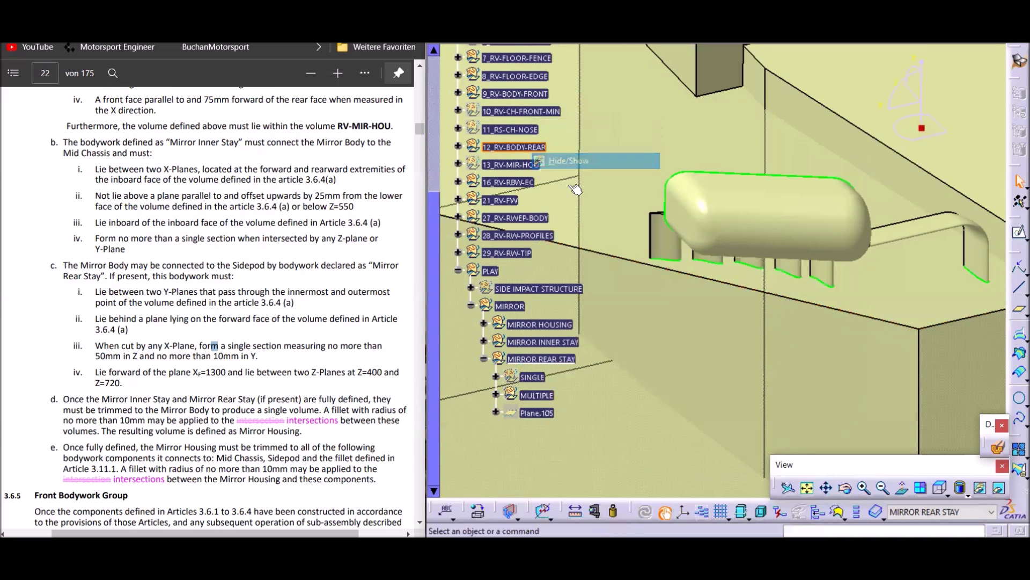
- Isolate ELEMENT 1 of the MULTIPLE rear stay by hiding ELEMENT 2 to ELEMENT 5
{"action": "left_click", "coordinate": [496, 395]}
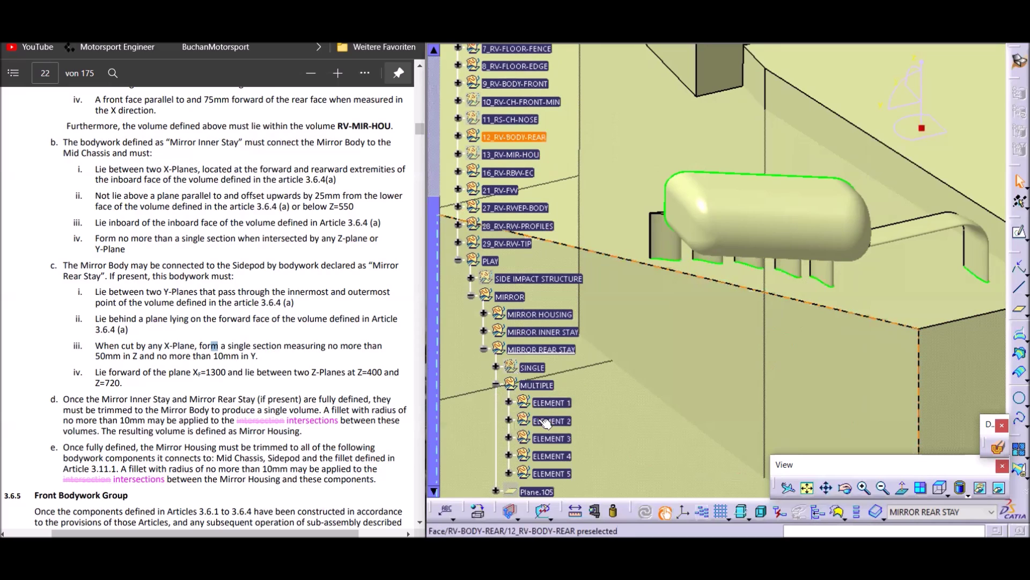
{"action": "right_click", "coordinate": [556, 475]}
{"action": "left_click", "coordinate": [592, 237]}
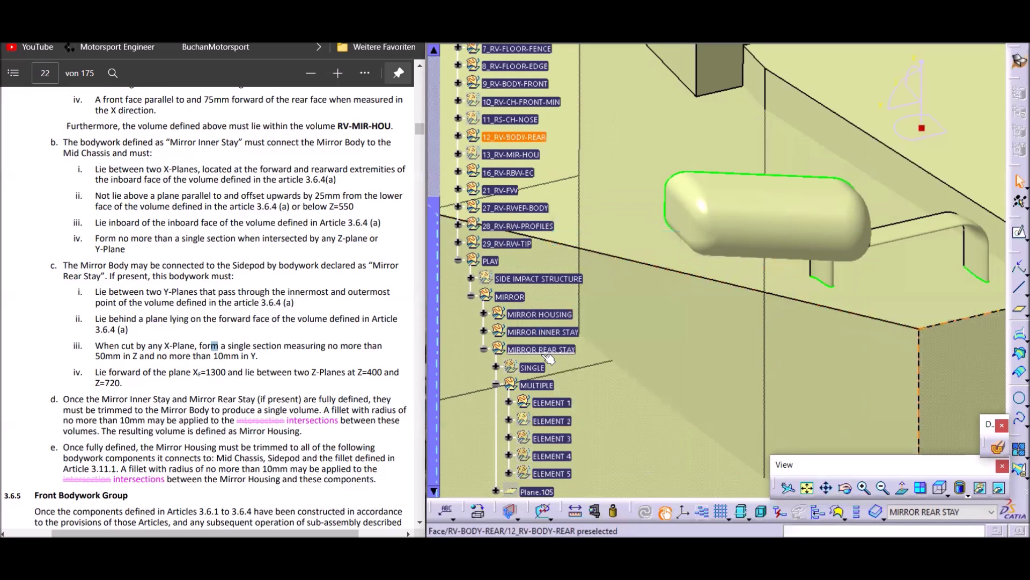
{"action": "middle_click_drag", "start_coordinate": [810, 349], "coordinate": [706, 412]}
- Show PROFILE_COMPLETE of ELEMENT 1 and view the profile at the base of the stay element
{"action": "left_click", "coordinate": [510, 403]}
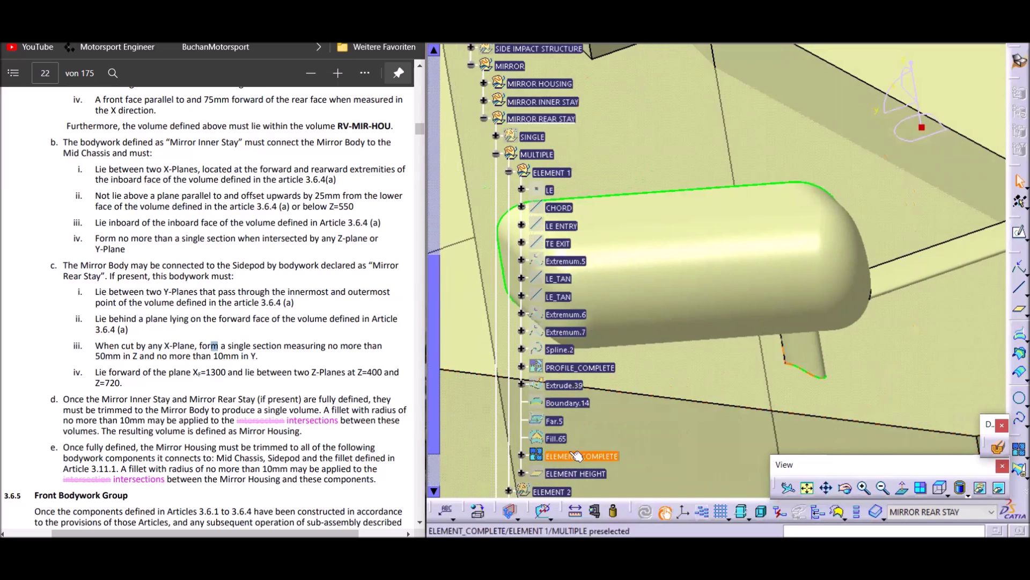
{"action": "right_click", "coordinate": [569, 369]}
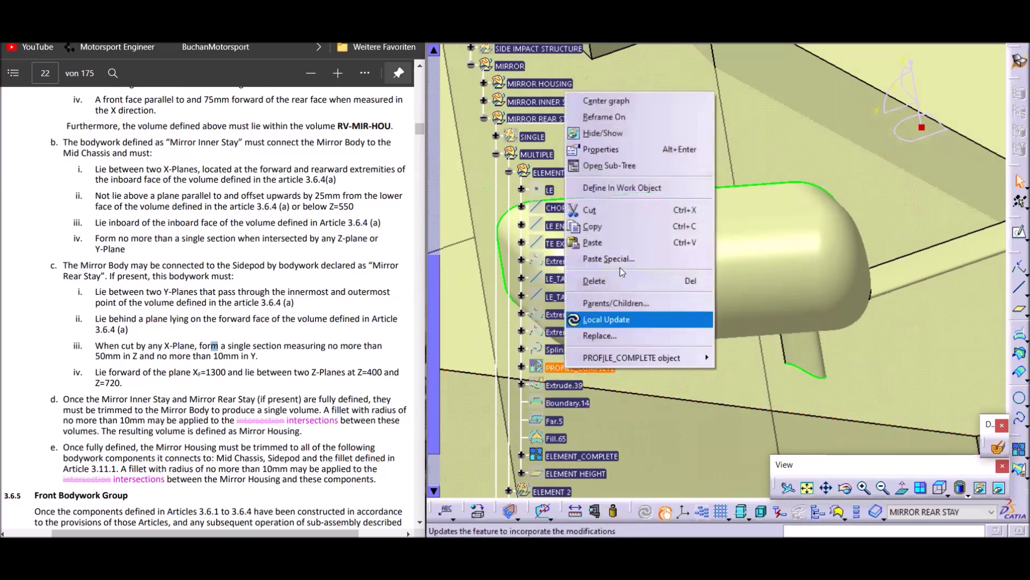
{"action": "left_click", "coordinate": [627, 135]}
{"action": "middle_click_drag", "start_coordinate": [762, 344], "coordinate": [907, 317]}
{"action": "middle_click_drag", "start_coordinate": [709, 308], "coordinate": [788, 406]}
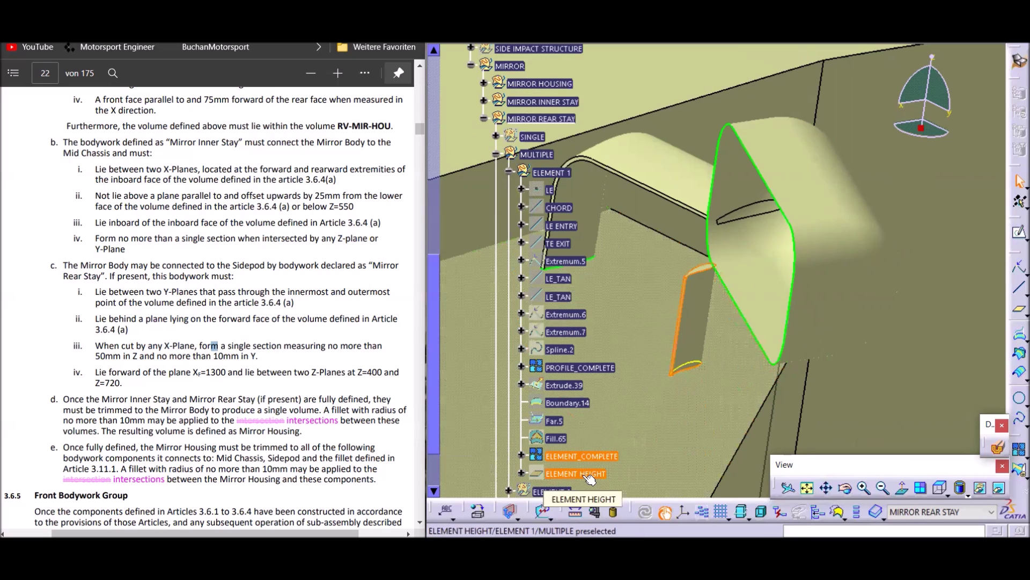
- Collapse ELEMENT 1, show ELEMENT 2 to ELEMENT 5 and view all five rear stay elements beneath the mirror housing
{"action": "left_click", "coordinate": [509, 173]}
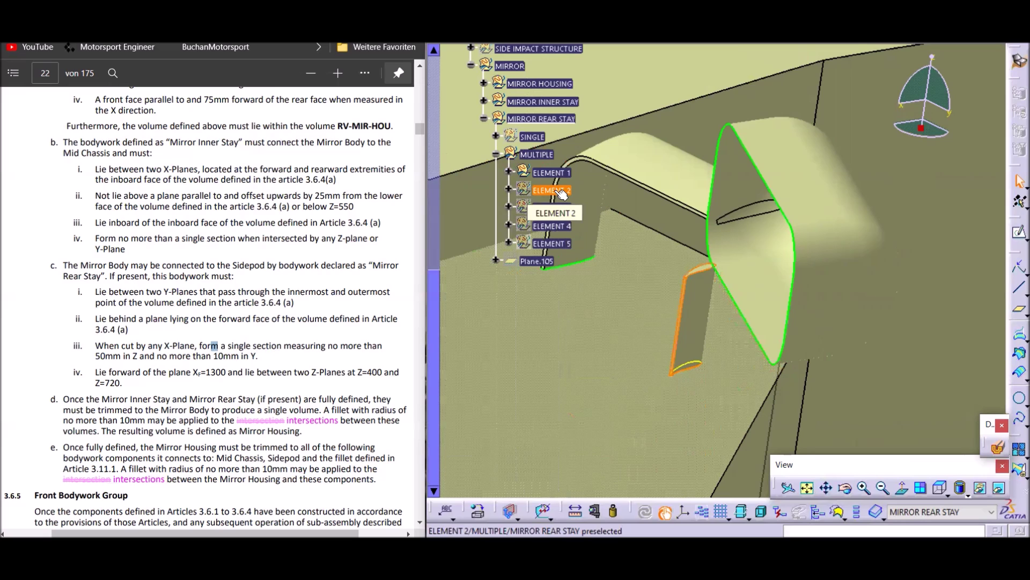
{"action": "right_click", "coordinate": [559, 243]}
{"action": "left_click", "coordinate": [588, 283]}
{"action": "middle_click_drag", "start_coordinate": [658, 354], "coordinate": [723, 312]}
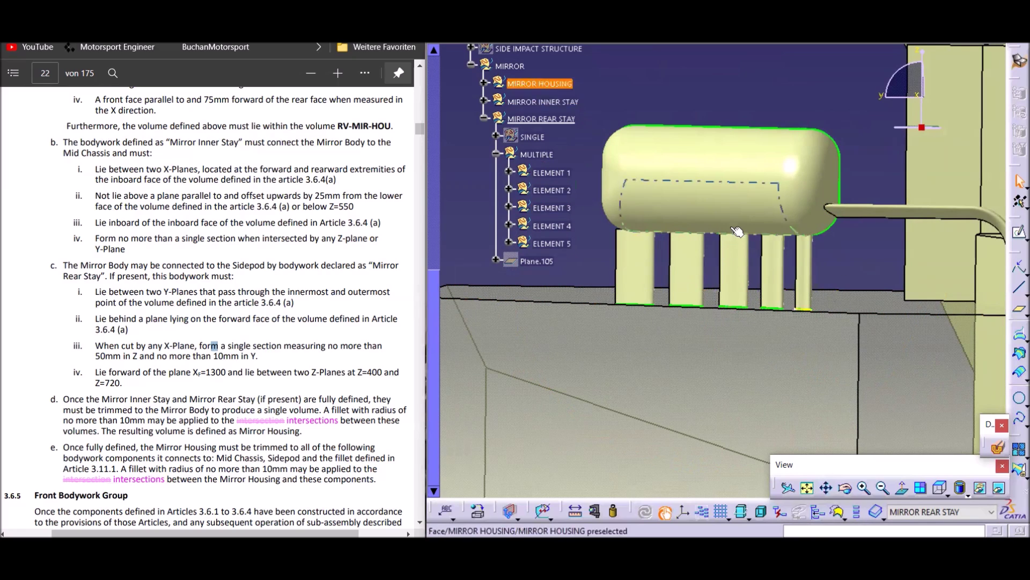
- Start a 3D section view of the five rear stay elements and move the cutting plane through the innermost element
{"action": "middle_click_drag", "start_coordinate": [707, 244], "coordinate": [681, 327]}
{"action": "middle_click_drag", "start_coordinate": [645, 271], "coordinate": [689, 199]}
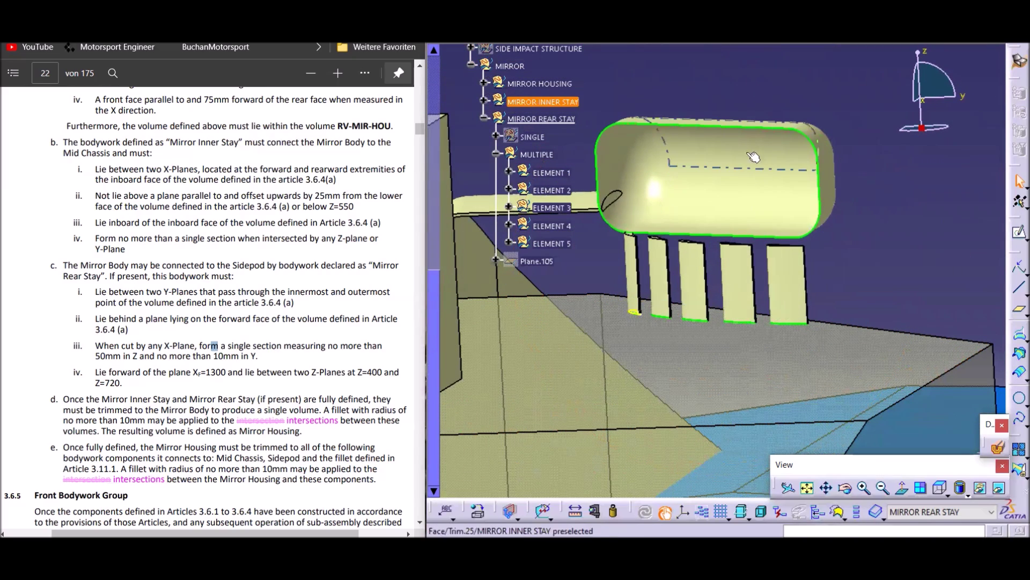
{"action": "middle_click_drag", "start_coordinate": [664, 317], "coordinate": [767, 387]}
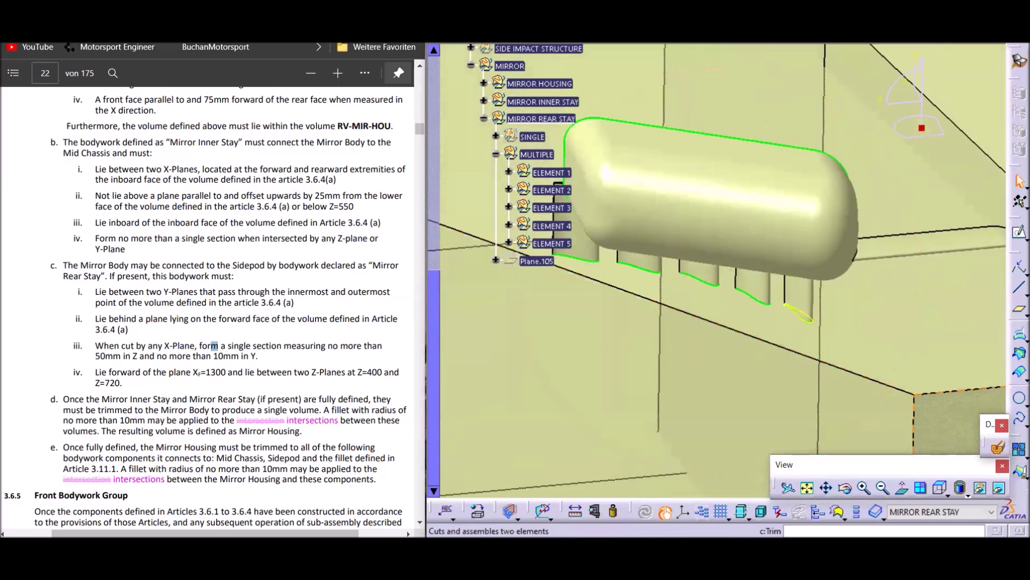
{"action": "left_click", "coordinate": [943, 419]}
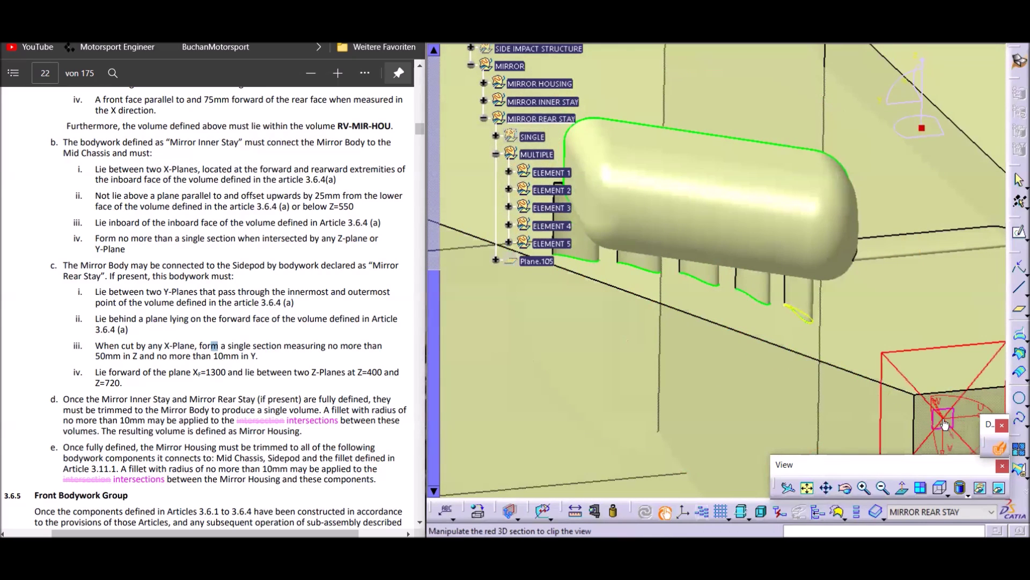
{"action": "left_click_drag", "start_coordinate": [912, 387], "coordinate": [854, 317]}
{"action": "middle_click_drag", "start_coordinate": [795, 313], "coordinate": [770, 170]}
{"action": "middle_click_drag", "start_coordinate": [810, 247], "coordinate": [743, 148]}
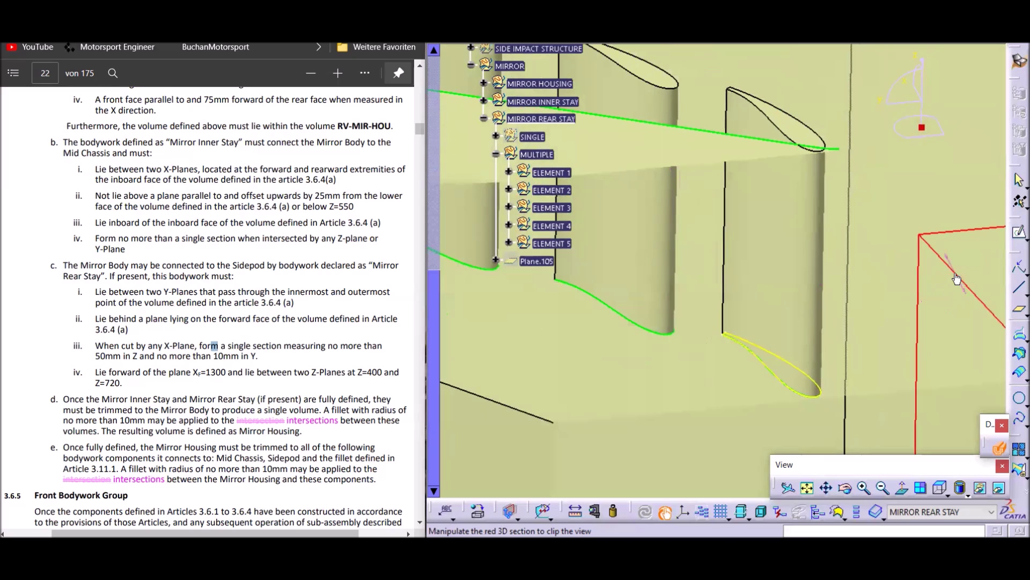
{"action": "left_click_drag", "start_coordinate": [953, 273], "coordinate": [884, 220]}
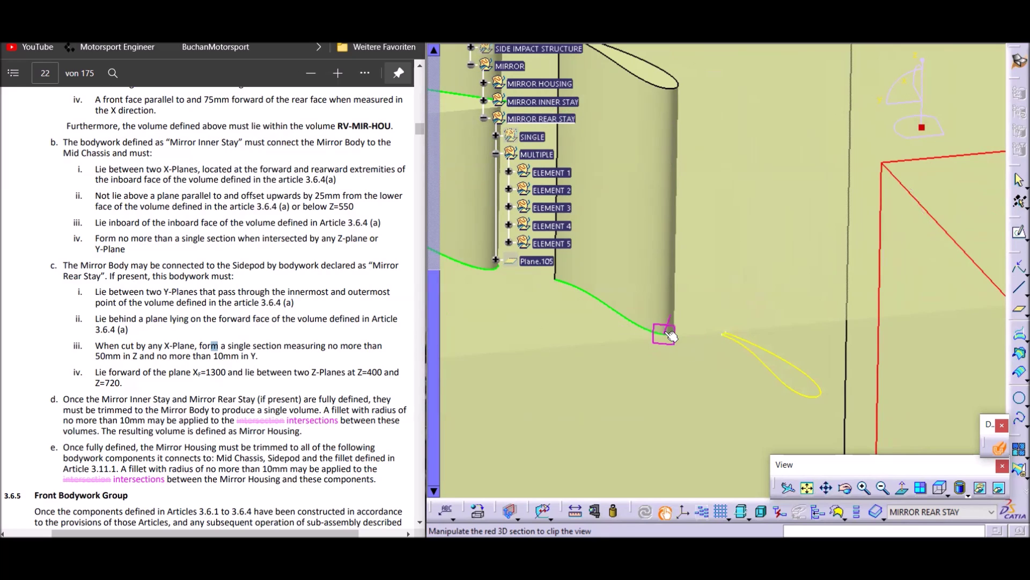
- Move the section plane on through the neighbouring rear stay element, and end the section view
{"action": "left_click_drag", "start_coordinate": [925, 212], "coordinate": [880, 187]}
{"action": "middle_click_drag", "start_coordinate": [711, 212], "coordinate": [819, 274]}
{"action": "left_click_drag", "start_coordinate": [986, 225], "coordinate": [897, 197]}
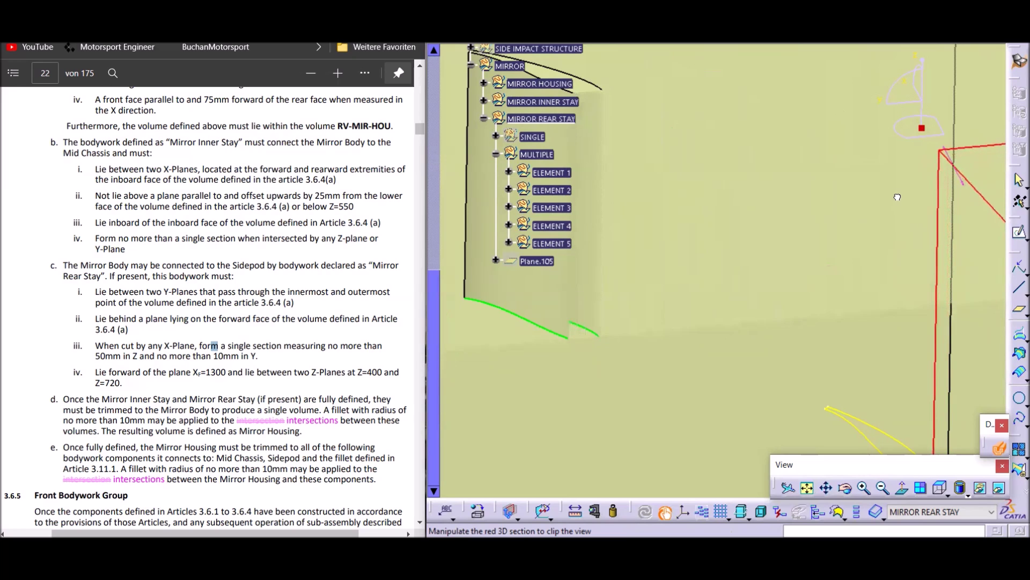
{"action": "middle_click_drag", "start_coordinate": [763, 209], "coordinate": [849, 345]}
{"action": "key", "text": "Escape"}
{"action": "middle_click_drag", "start_coordinate": [630, 312], "coordinate": [672, 309]}
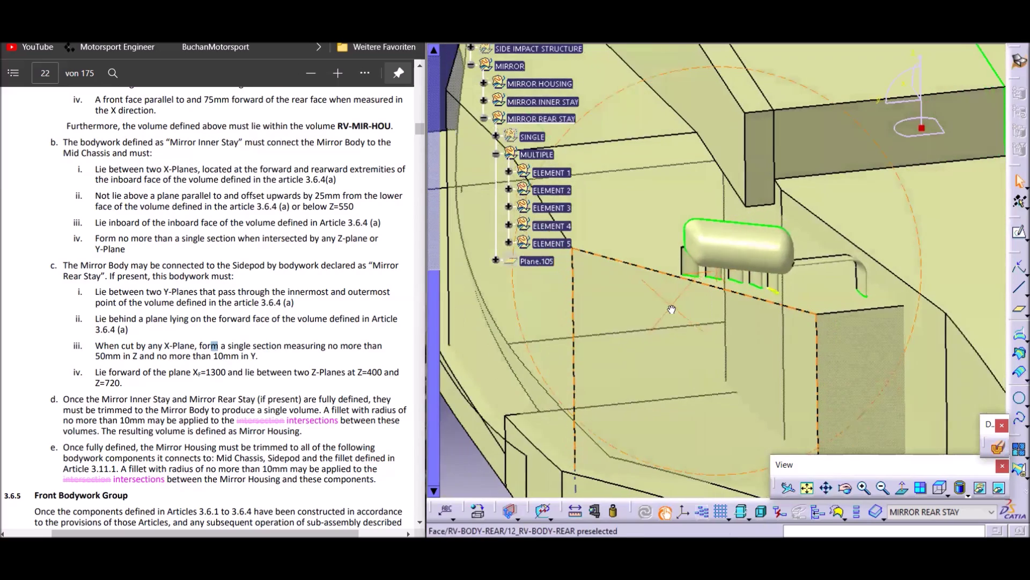
- Set the end length of the HORIZONTAL LENGTH line in MIRROR INNER STAY to 30 mm and update the model
{"action": "middle_click_drag", "start_coordinate": [775, 334], "coordinate": [720, 208]}
{"action": "middle_click_drag", "start_coordinate": [682, 266], "coordinate": [749, 349]}
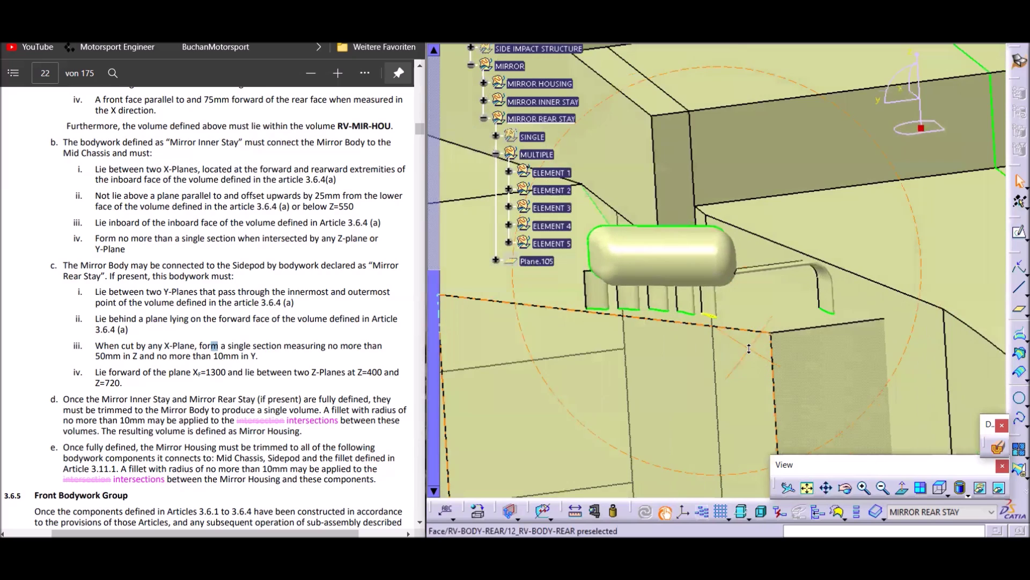
{"action": "middle_click_drag", "start_coordinate": [656, 331], "coordinate": [770, 327]}
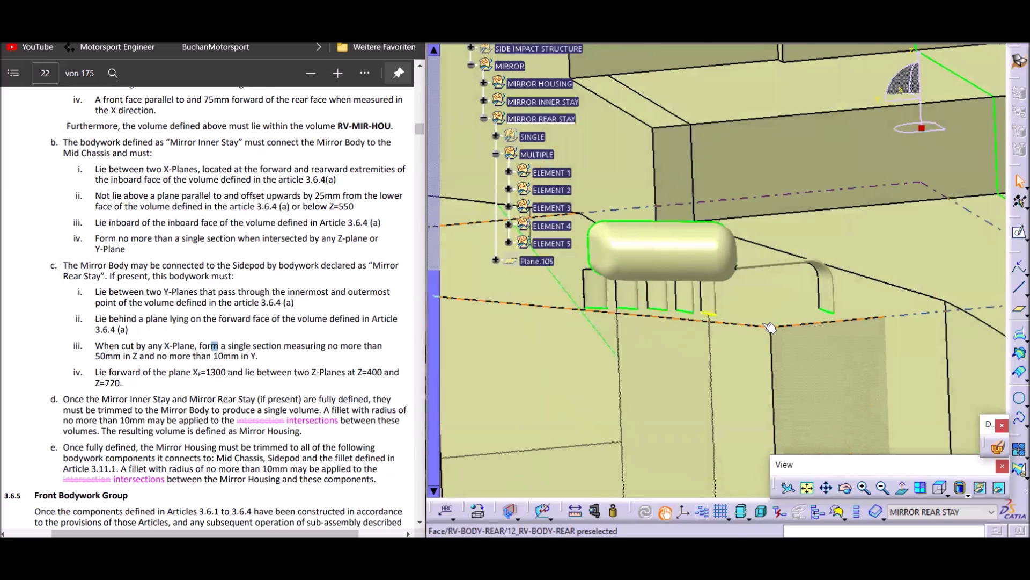
{"action": "middle_click_drag", "start_coordinate": [771, 335], "coordinate": [664, 322]}
{"action": "middle_click_drag", "start_coordinate": [744, 303], "coordinate": [718, 330]}
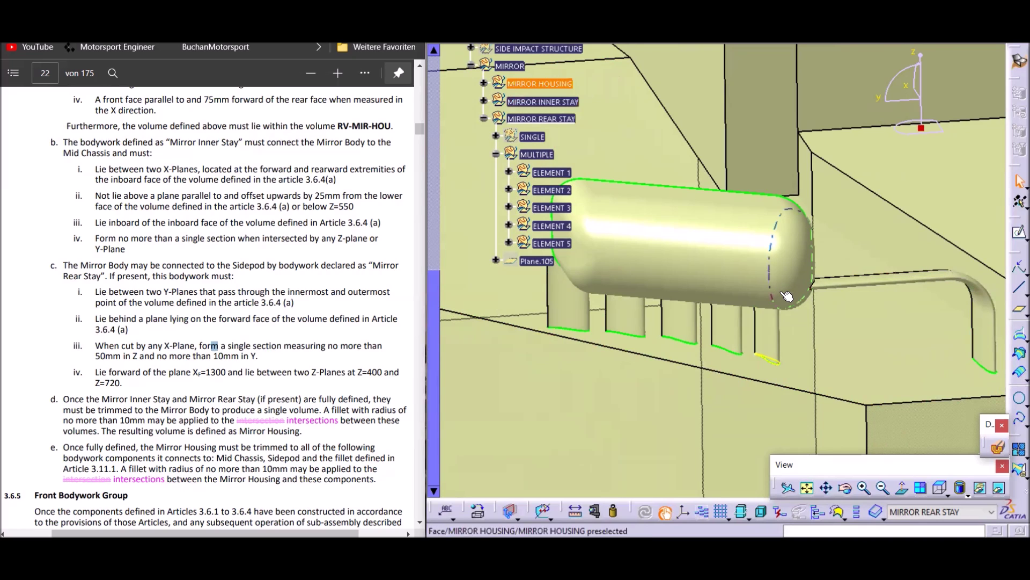
{"action": "left_click", "coordinate": [485, 101]}
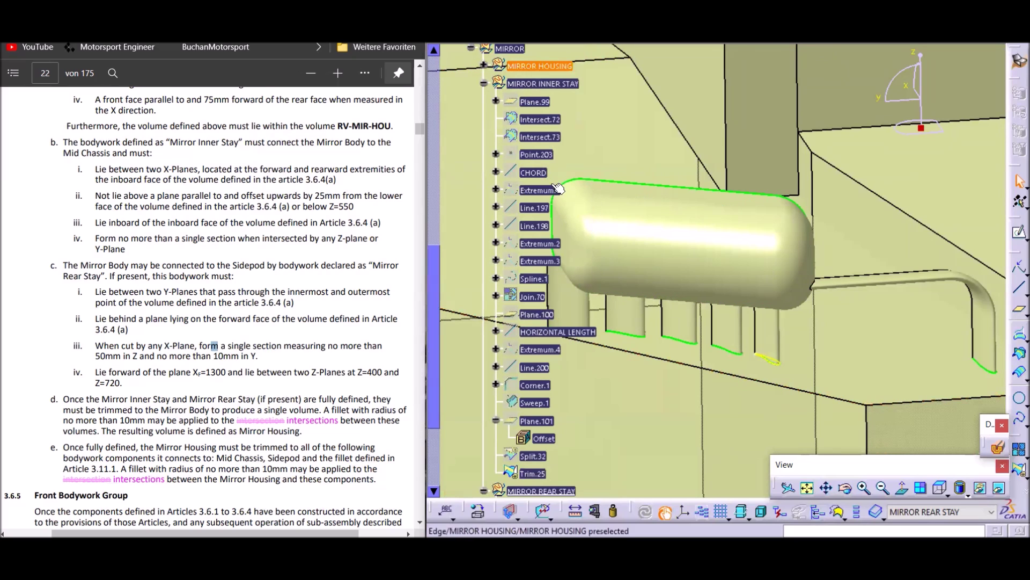
{"action": "double_click", "coordinate": [558, 332]}
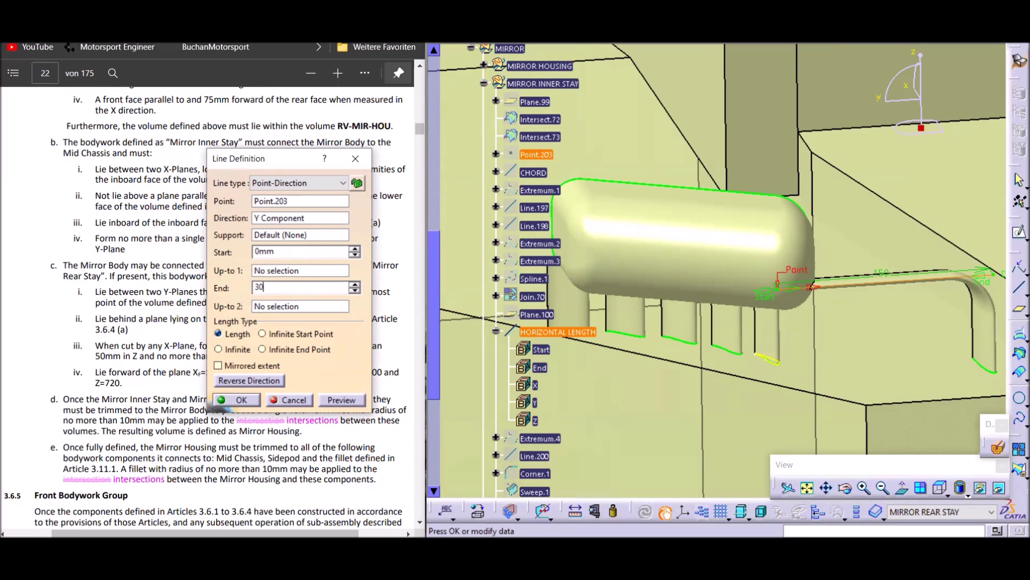
{"action": "left_click", "coordinate": [236, 400]}
{"action": "middle_click_drag", "start_coordinate": [734, 394], "coordinate": [721, 421]}
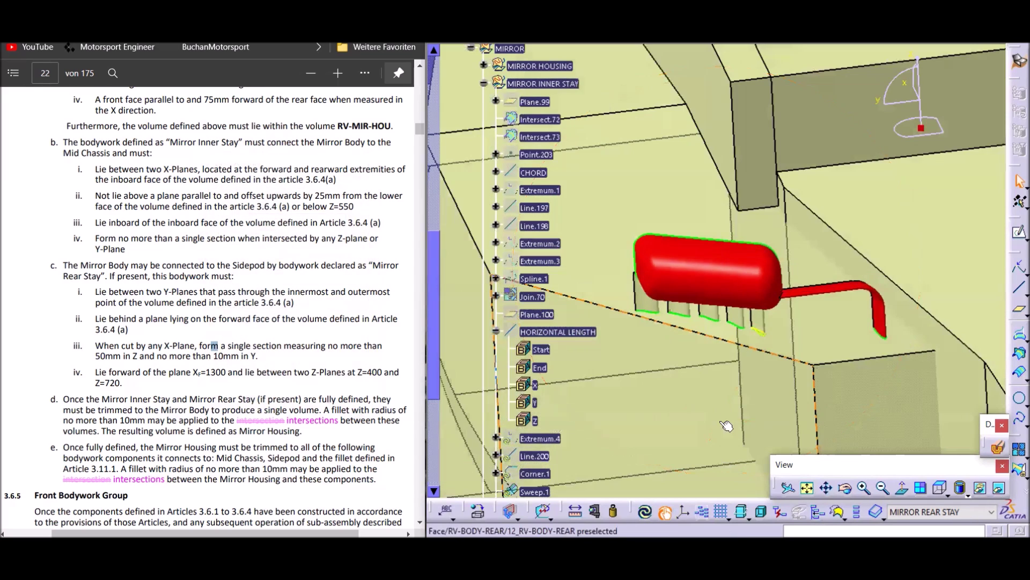
{"action": "left_click", "coordinate": [646, 511]}
- Inspect the updated mirror housing, inner stay and rear stays from the rear together with the surrounding bodywork volumes
{"action": "middle_click_drag", "start_coordinate": [762, 429], "coordinate": [821, 328]}
{"action": "middle_click_drag", "start_coordinate": [754, 319], "coordinate": [847, 331]}
{"action": "middle_click_drag", "start_coordinate": [647, 325], "coordinate": [756, 353]}
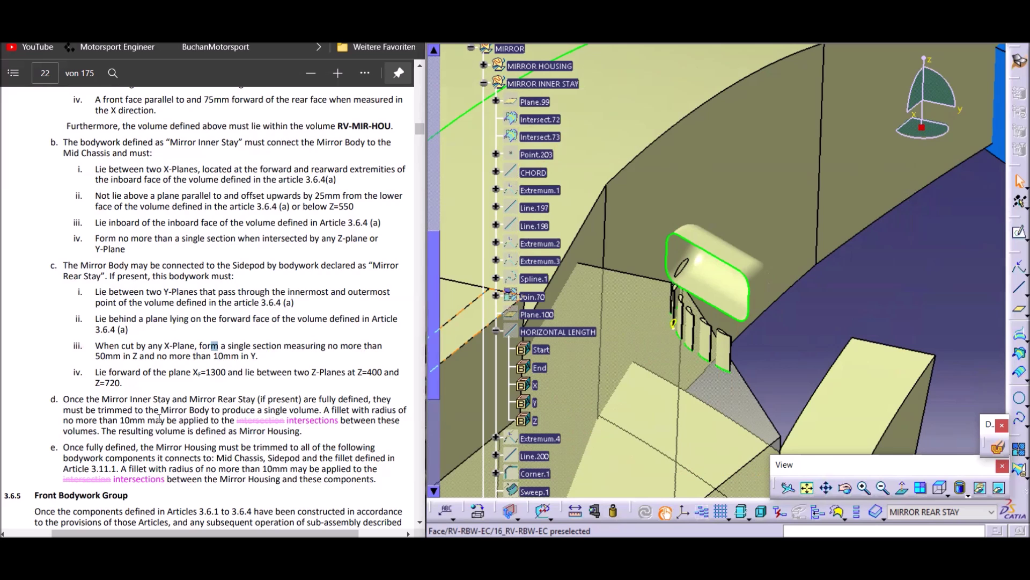
{"action": "middle_click_drag", "start_coordinate": [800, 357], "coordinate": [808, 326]}
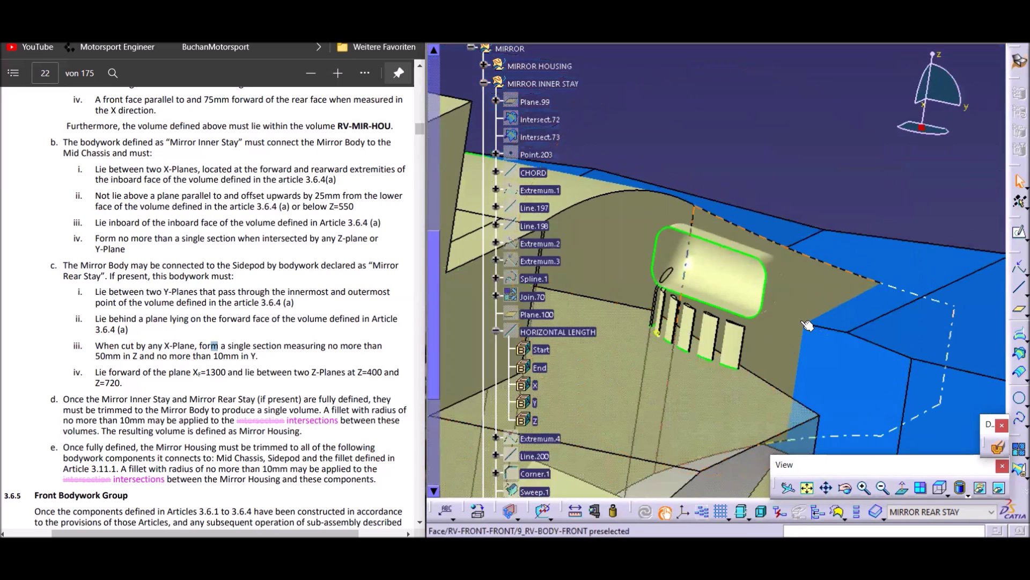